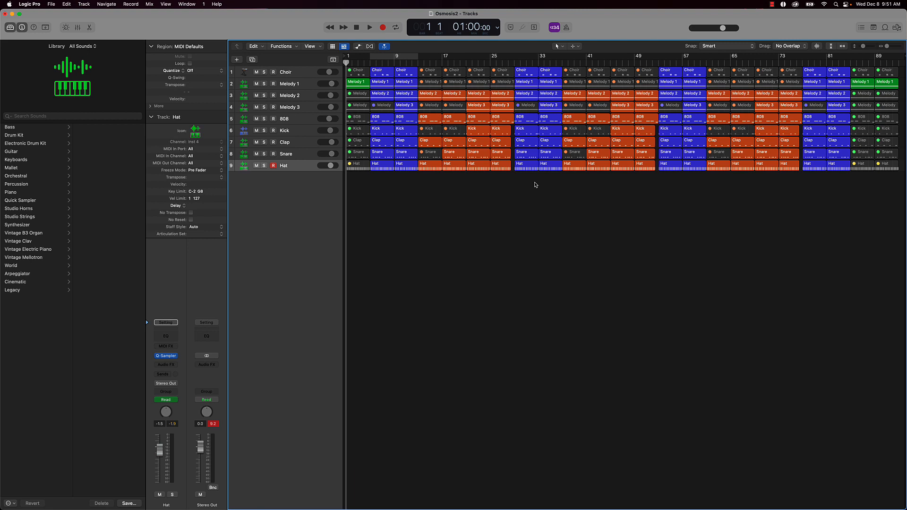
- Turn on cycling for bars 5 to 13, lower the Stereo Out level to -5.8 dB, and play the section
left_click(387, 57)
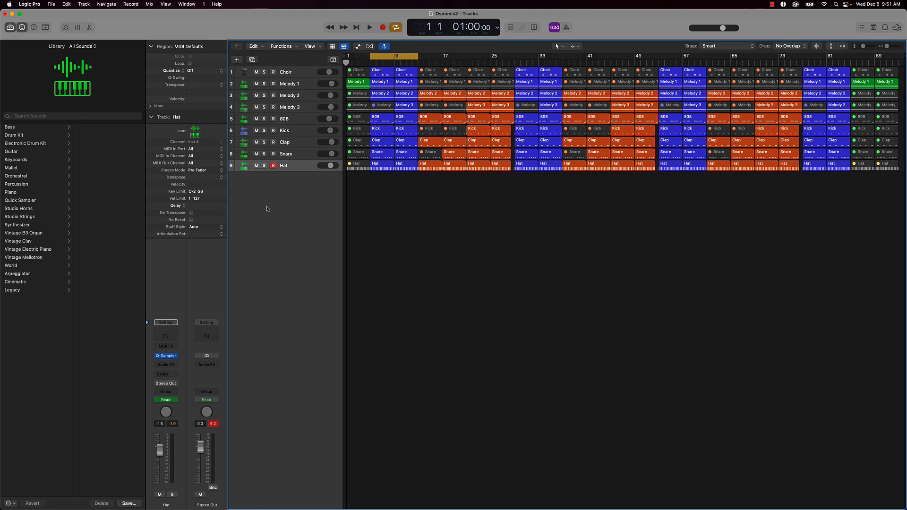
left_click(212, 424)
left_click_drag(201, 449, 201, 459)
key("space")
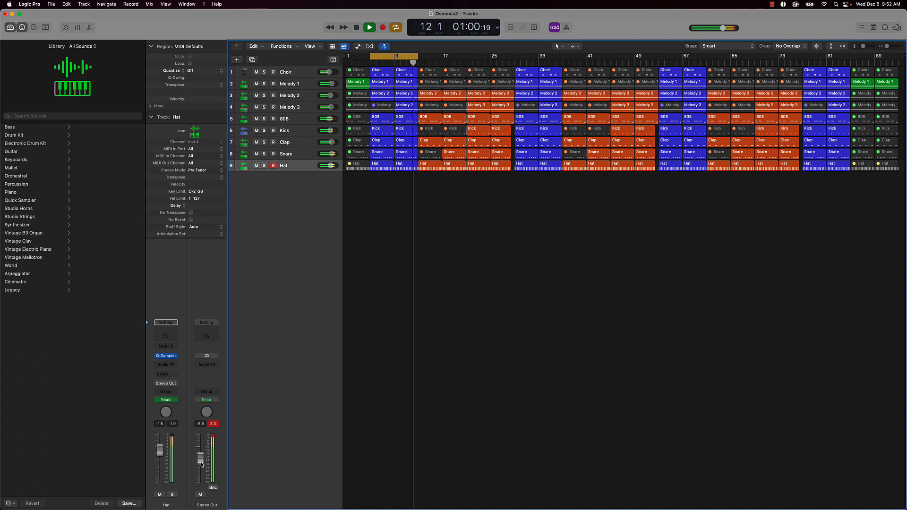
key("space")
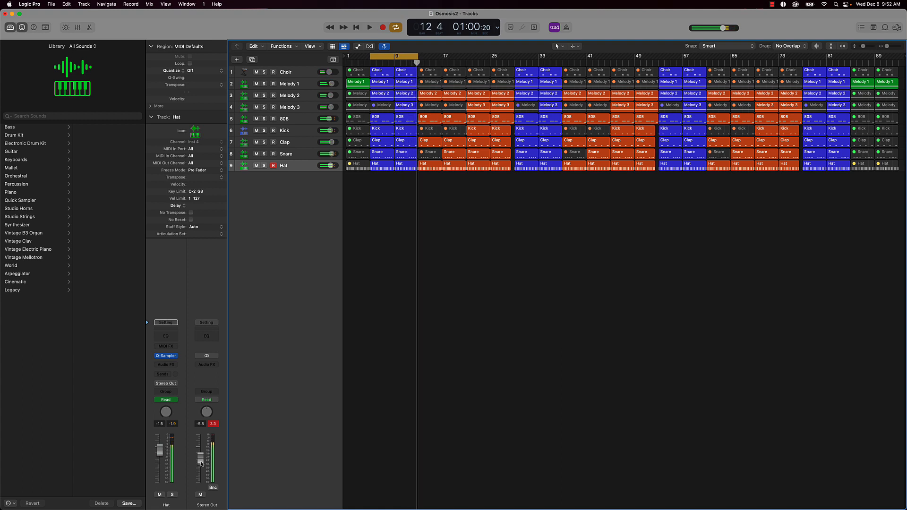
- Reset the Stereo Out level to 0.0 dB, clear its peak reading, turn off cycling, and return the playhead to bar 1
left_click(202, 464, "alt")
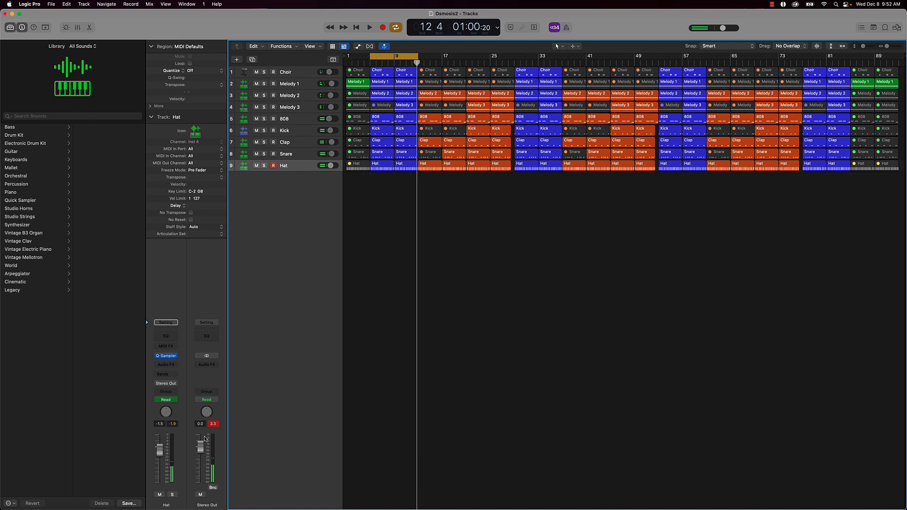
left_click(213, 425)
left_click(393, 60)
key("Return")
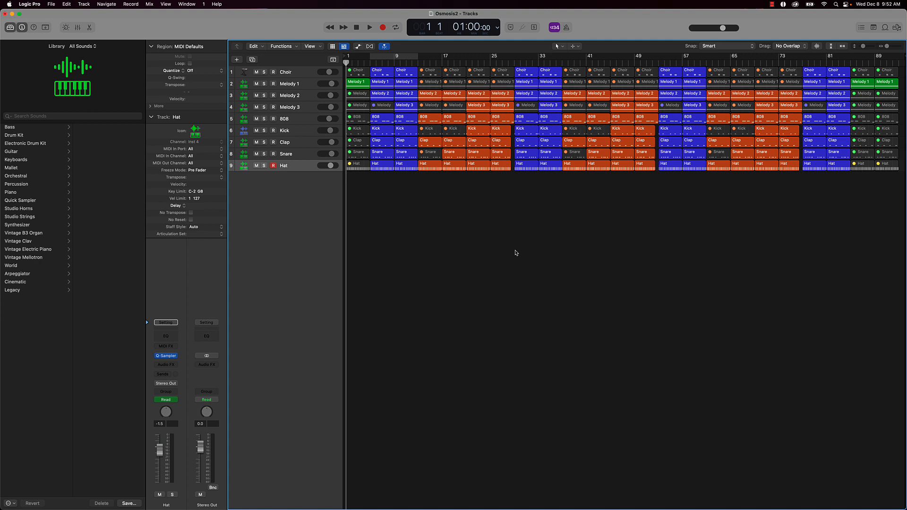
- Examine the tracks and their channel strip levels one by one from Choir down to Kick
left_click(296, 77)
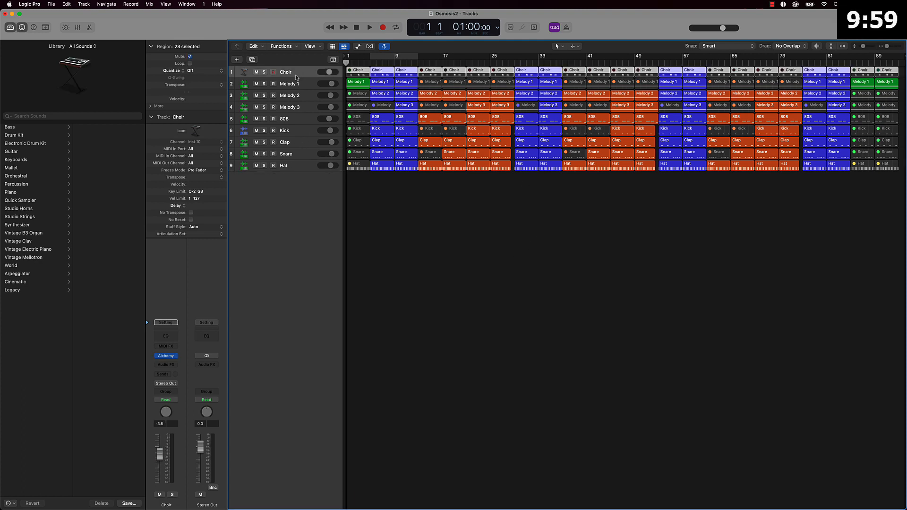
key("Down")
key("Down")
key("Down")
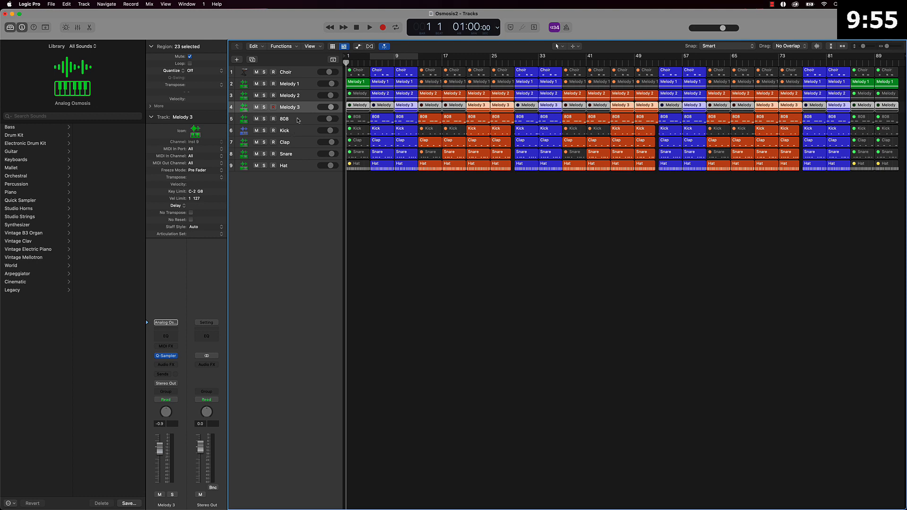
key("Down")
key("Down")
left_click(454, 216)
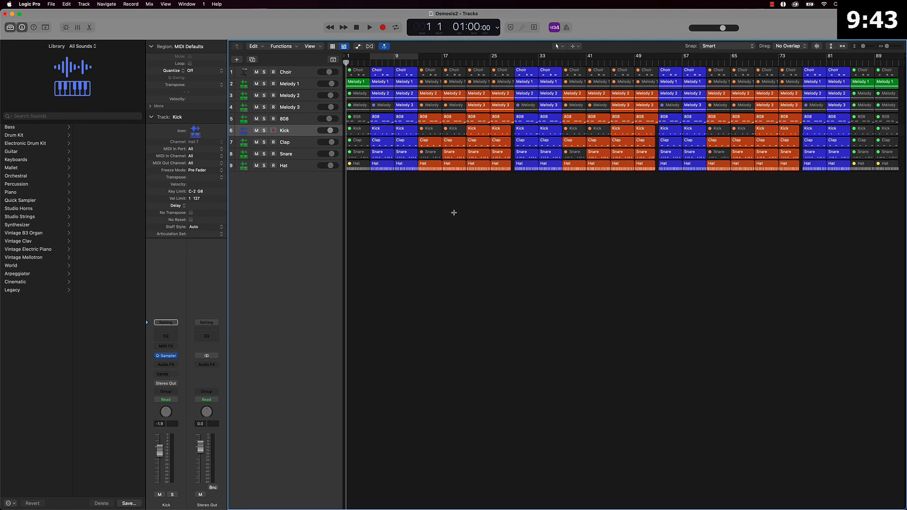
- Set up an export of all tracks as audio files to the Desktop with Normalize set to Off
key("super+shift+e")
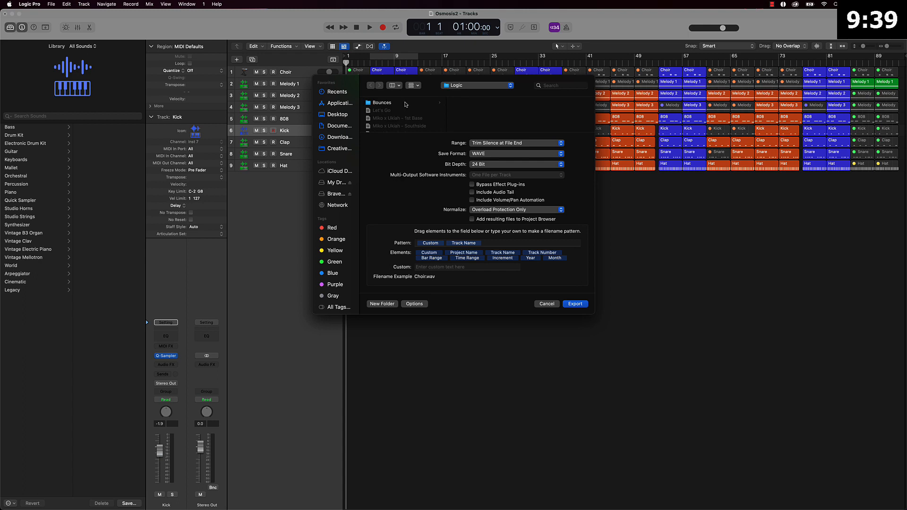
left_click(479, 86)
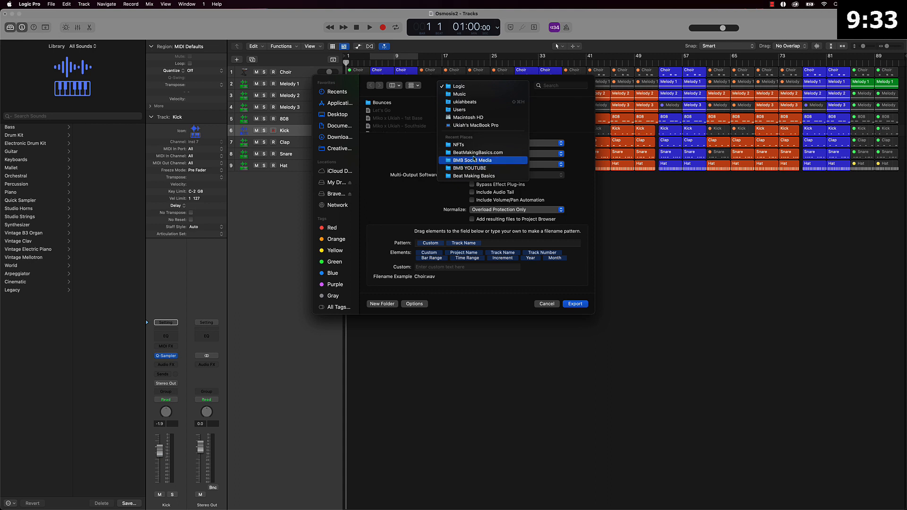
left_click(415, 142)
left_click(355, 115)
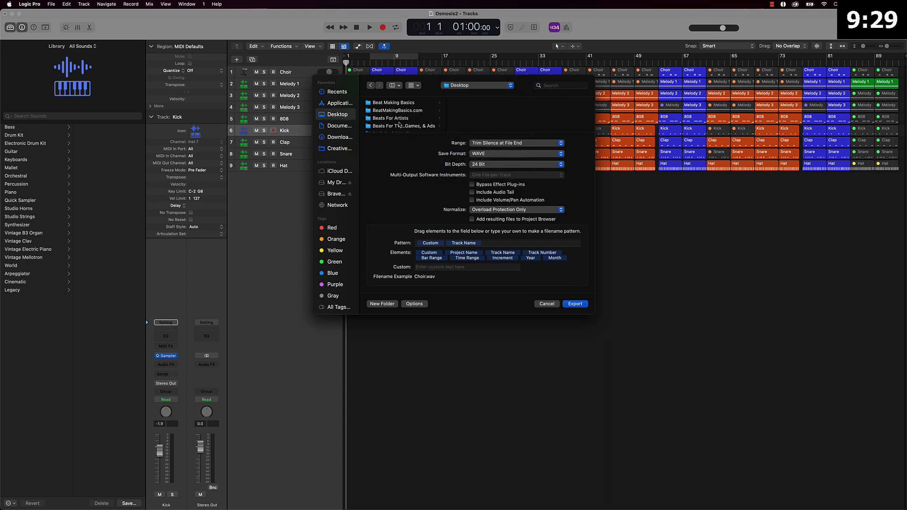
scroll(401, 120, "down", 15)
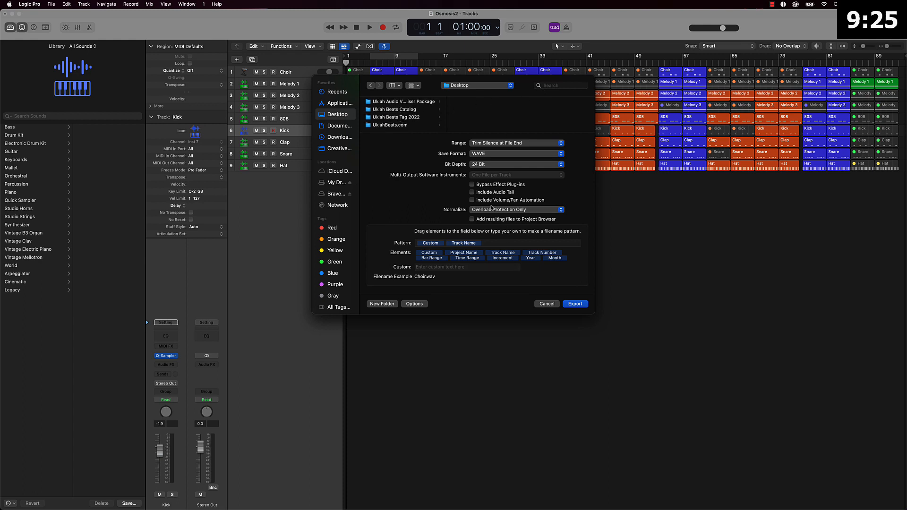
left_click(478, 210)
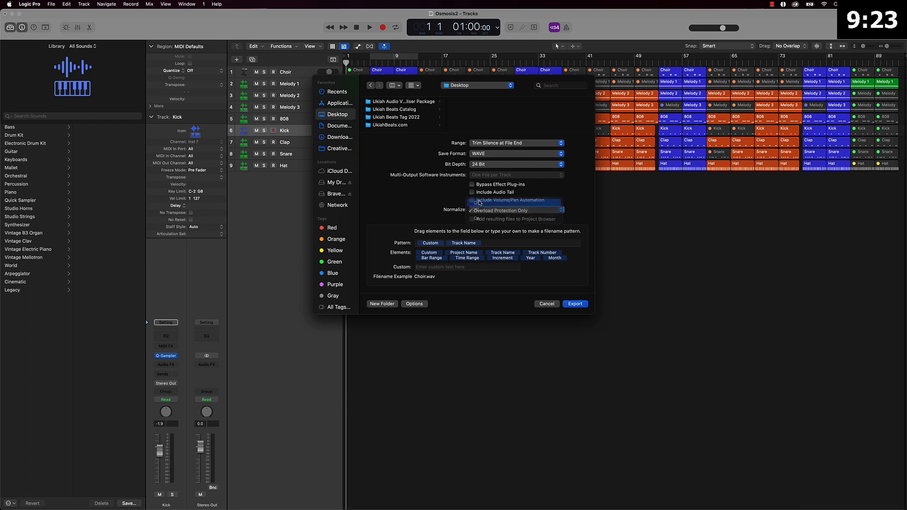
left_click(480, 203)
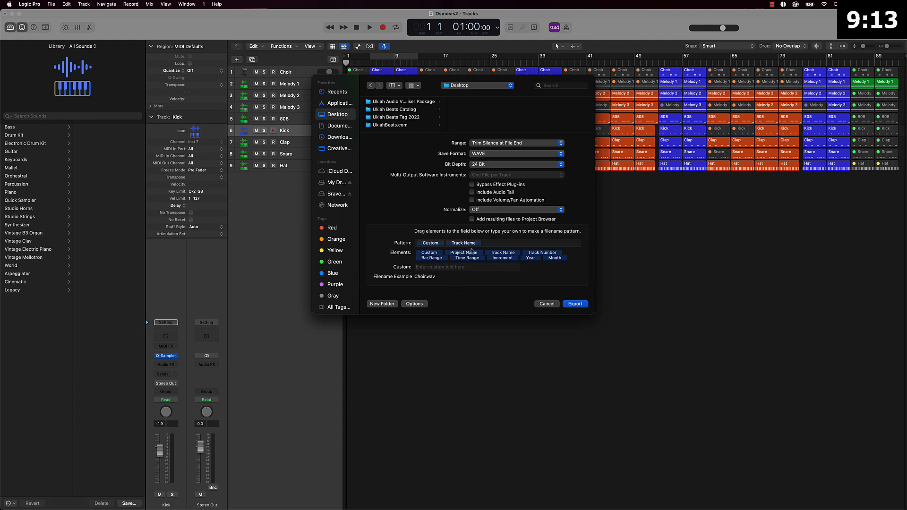
left_click(442, 267)
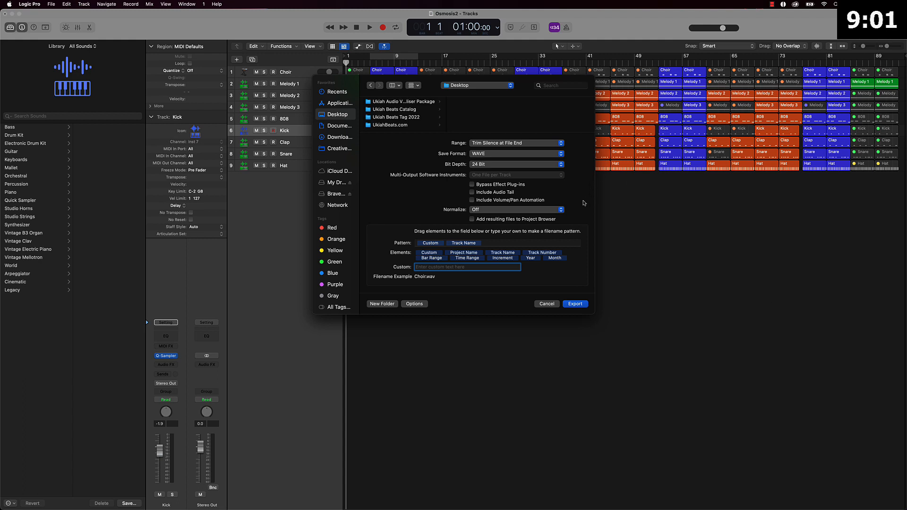
- Create a Desktop folder named "Osmosis - Ruff - Stems" and export the track stems into it
left_click(382, 304)
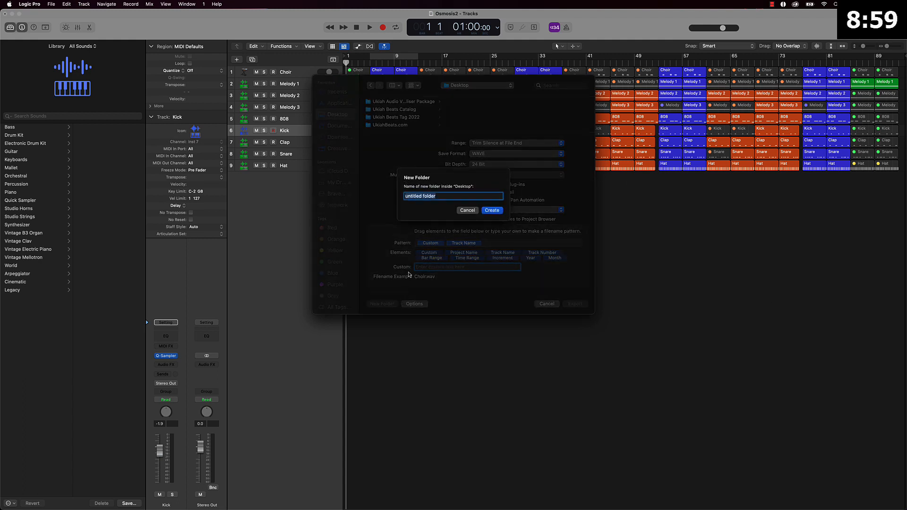
type("Osmosis - Ruff - Stems")
key("Return")
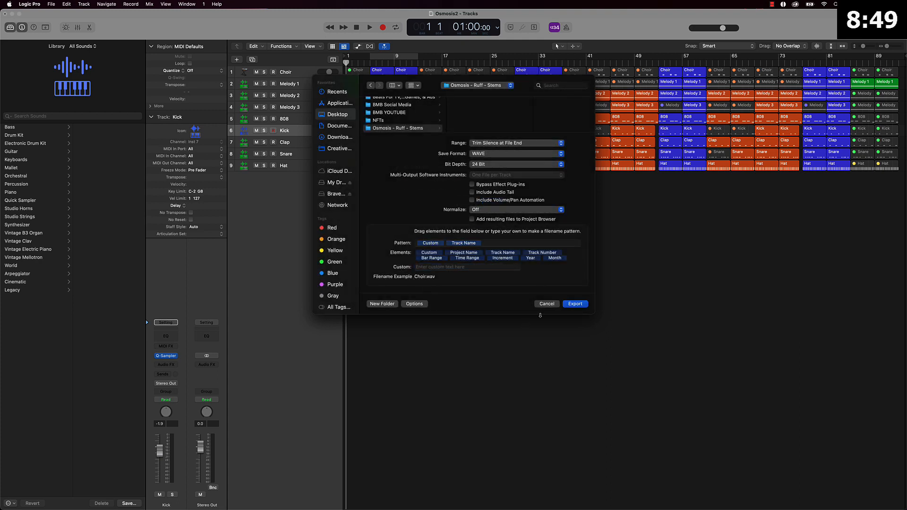
left_click(575, 304)
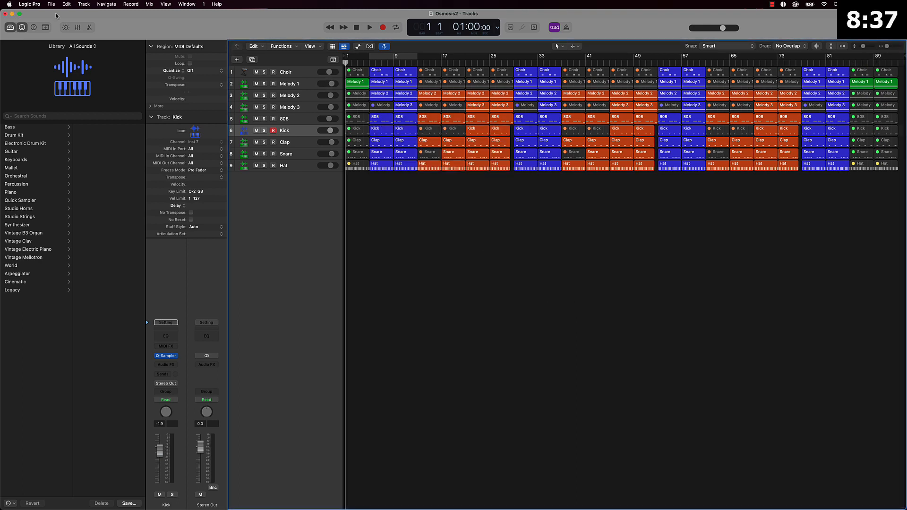
left_click(51, 4)
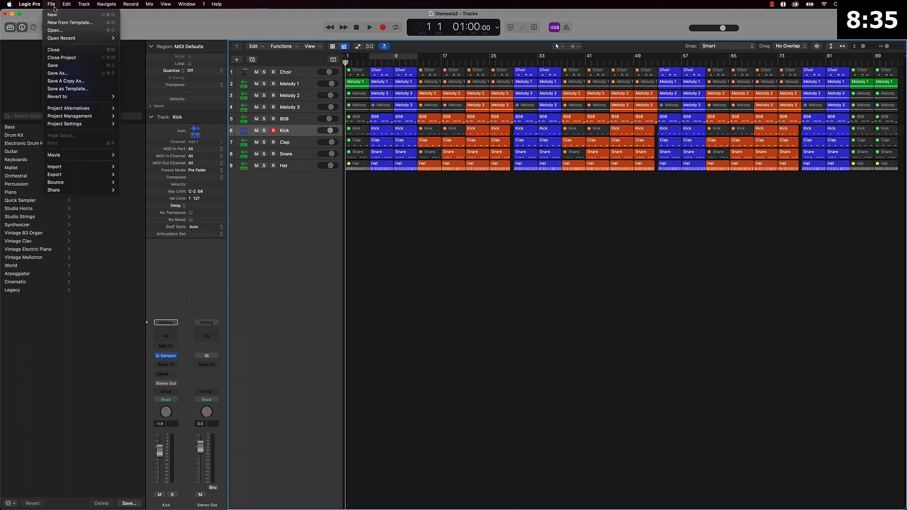
mouse_move(66, 3)
left_click(169, 22)
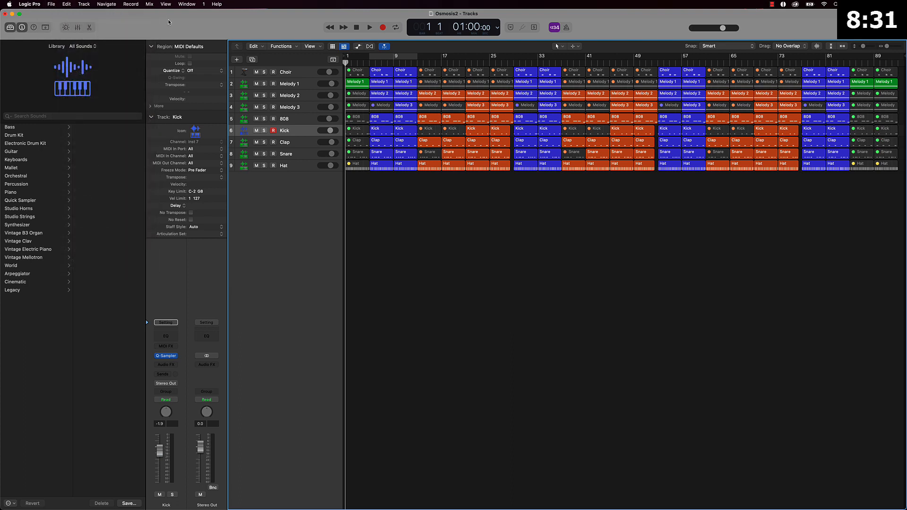
- Save the project under the new name Osmosis3 in the Logic folder
key("super+shift+s")
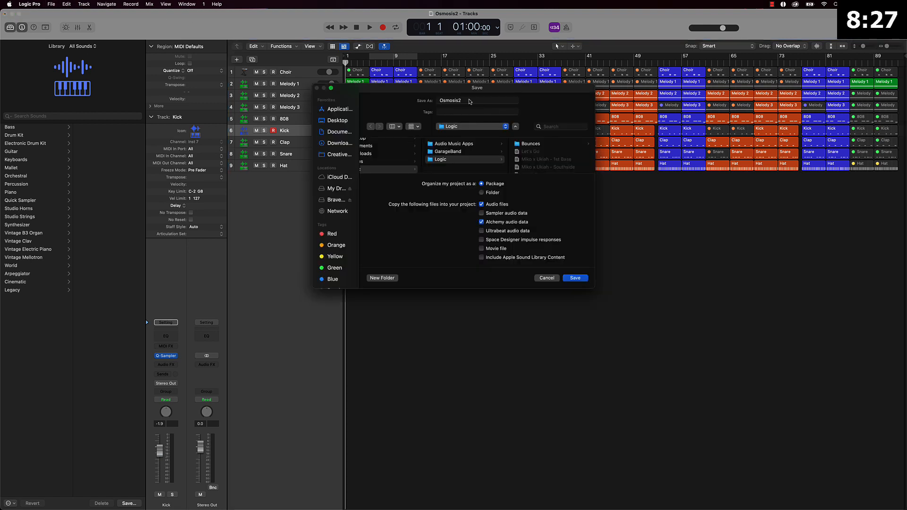
left_click(470, 102)
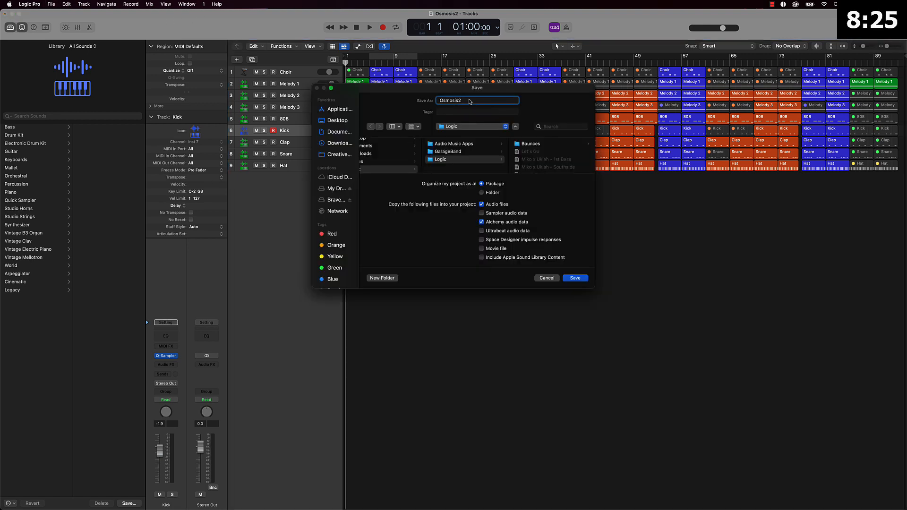
key("BackSpace")
type("3")
key("Return")
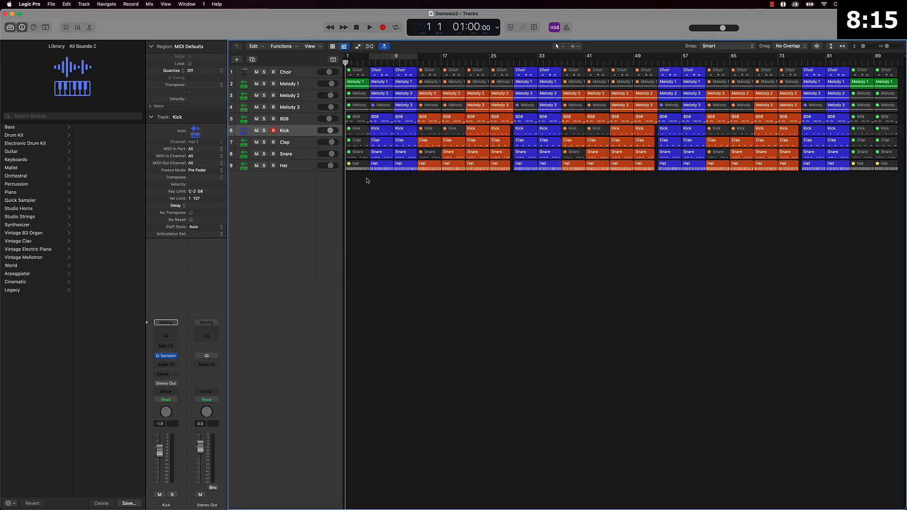
- Delete all regions and tracks from the project, erasing their automation data
left_click(312, 167)
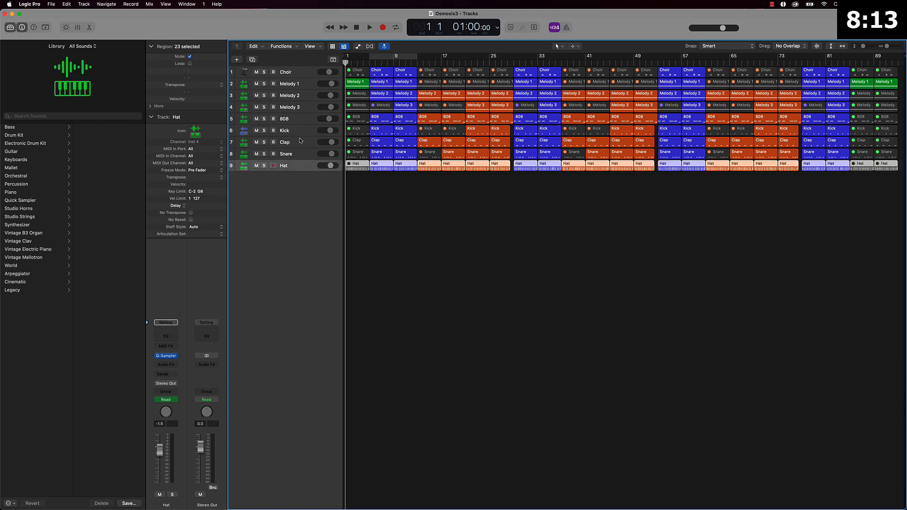
key("super+a")
key("Delete")
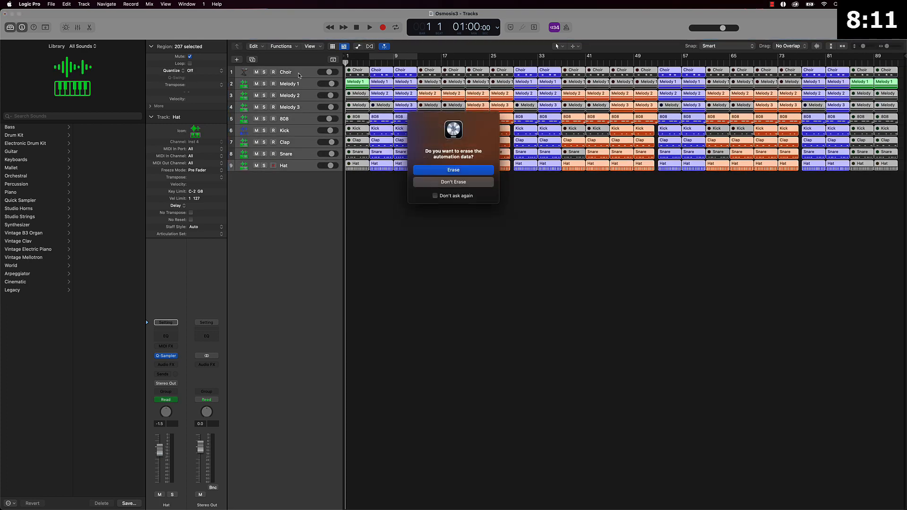
key("Return")
key("Delete")
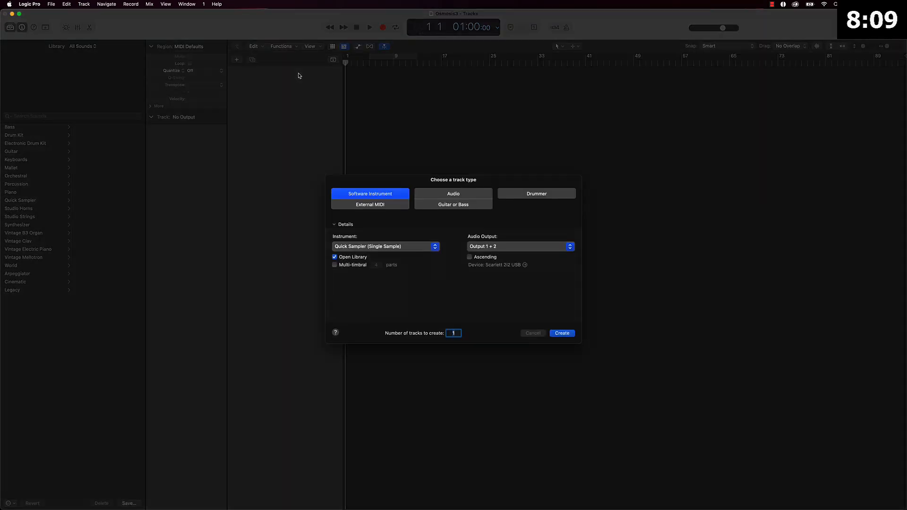
- Create one new audio track and mute it
left_click(461, 195)
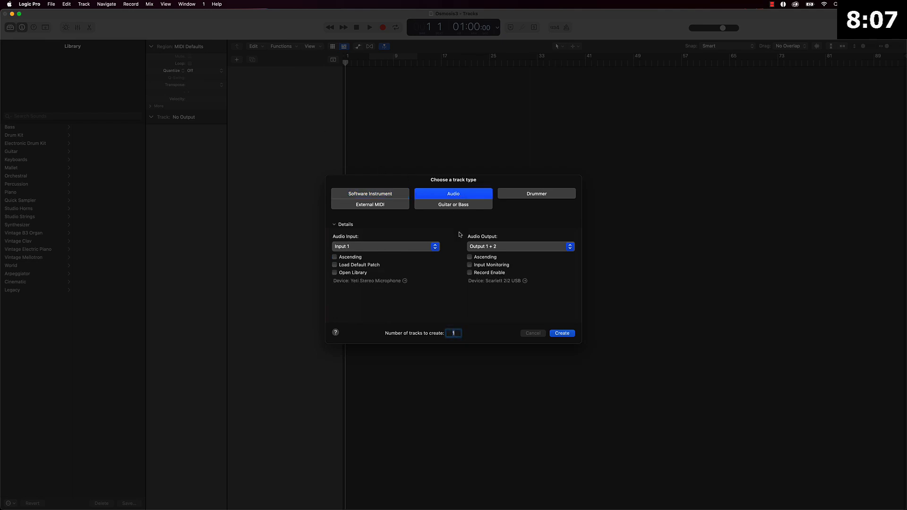
left_click(565, 335)
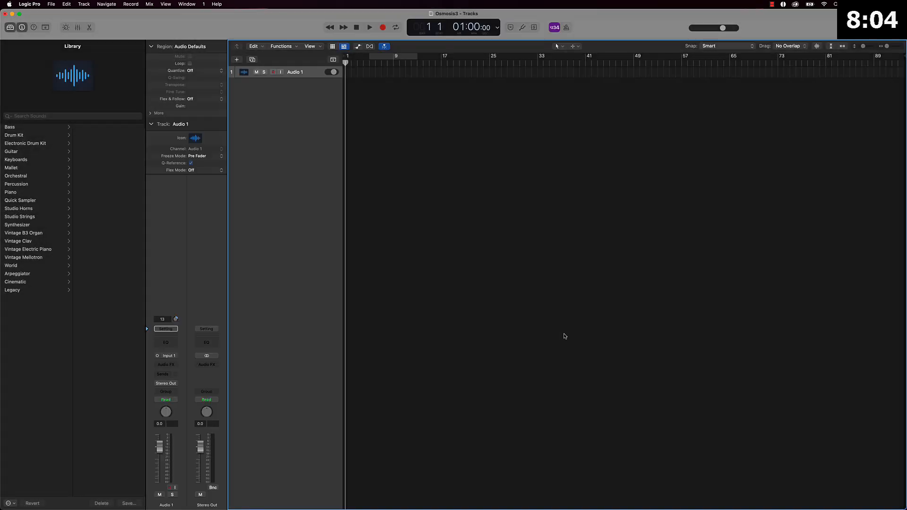
left_click(256, 72)
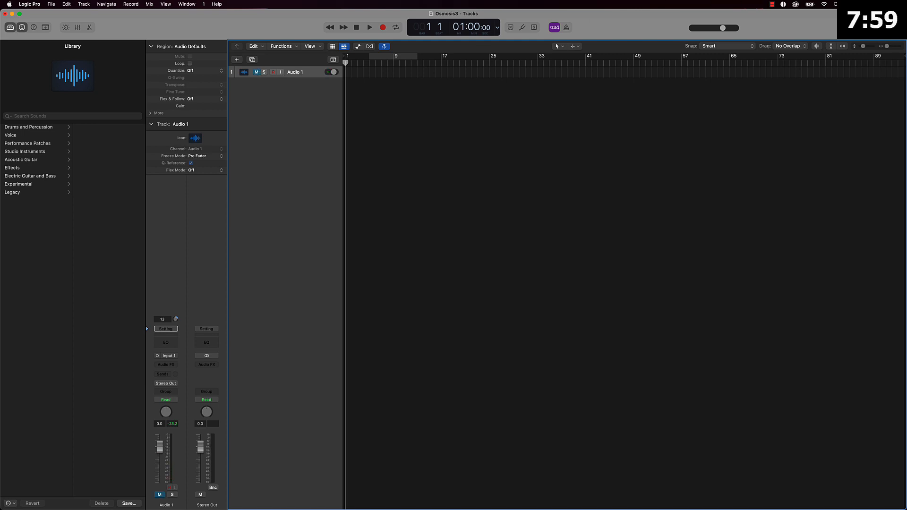
- Add all WAV stems from the Desktop folder "Osmosis - Ruff - Stems" at bar 1, each on its own track
key("f")
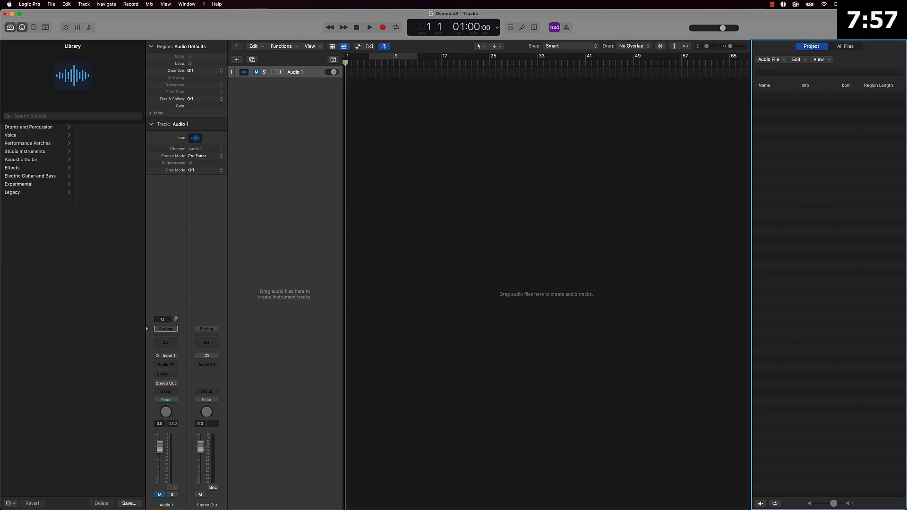
left_click(850, 46)
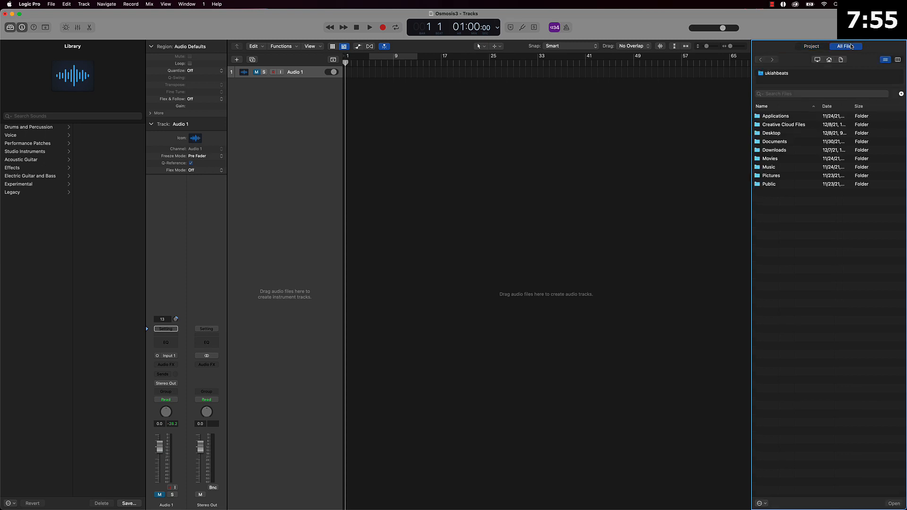
double_click(772, 133)
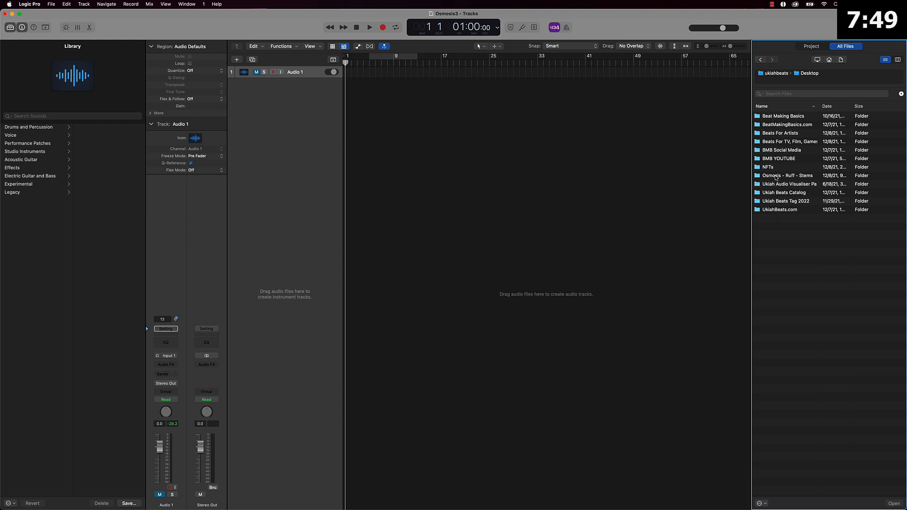
double_click(775, 176)
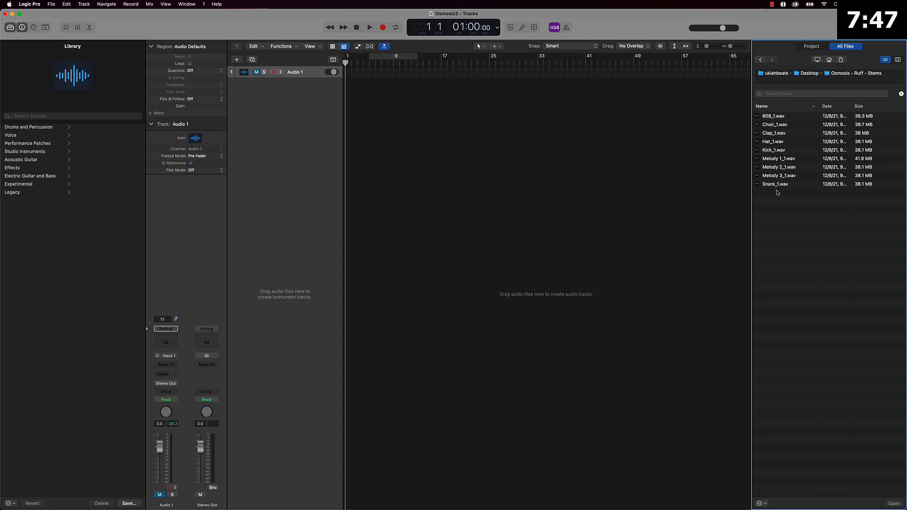
left_click_drag(778, 193, 347, 107)
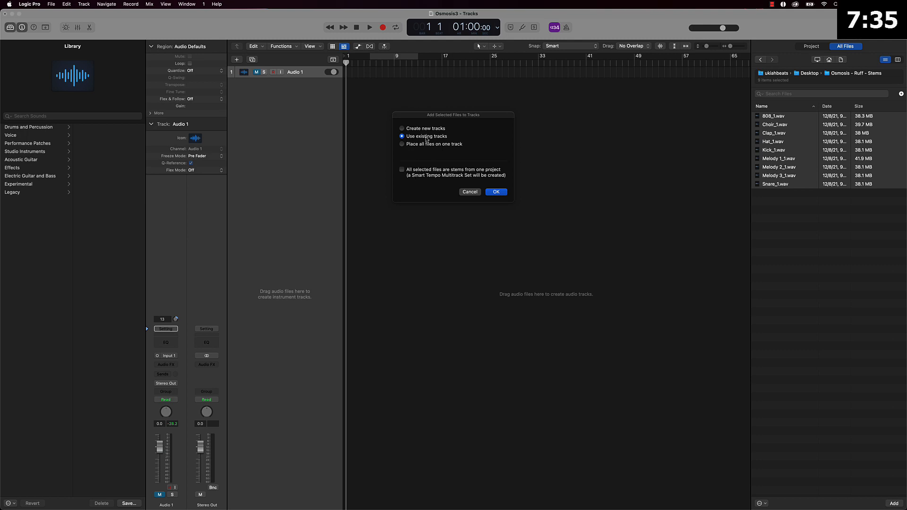
left_click(495, 193)
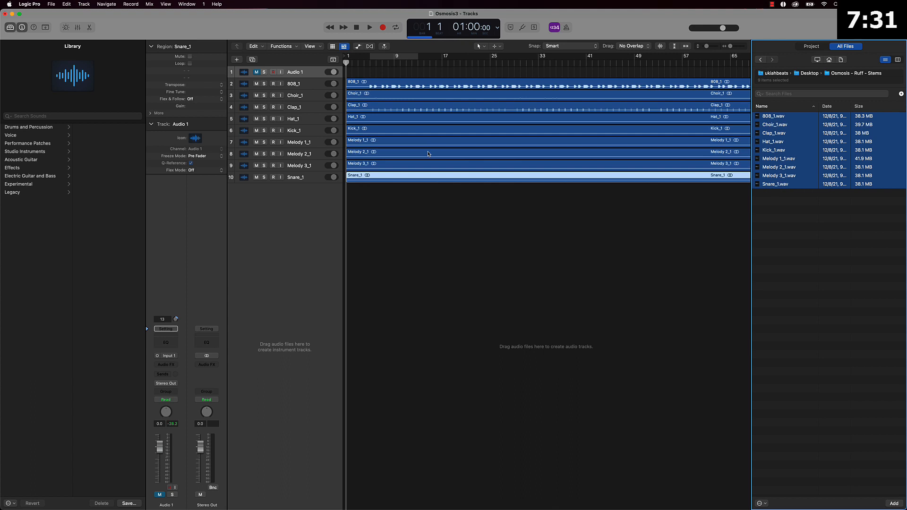
- Delete the empty Audio 1 track above the imported stems
left_click(313, 74)
key("super+BackSpace")
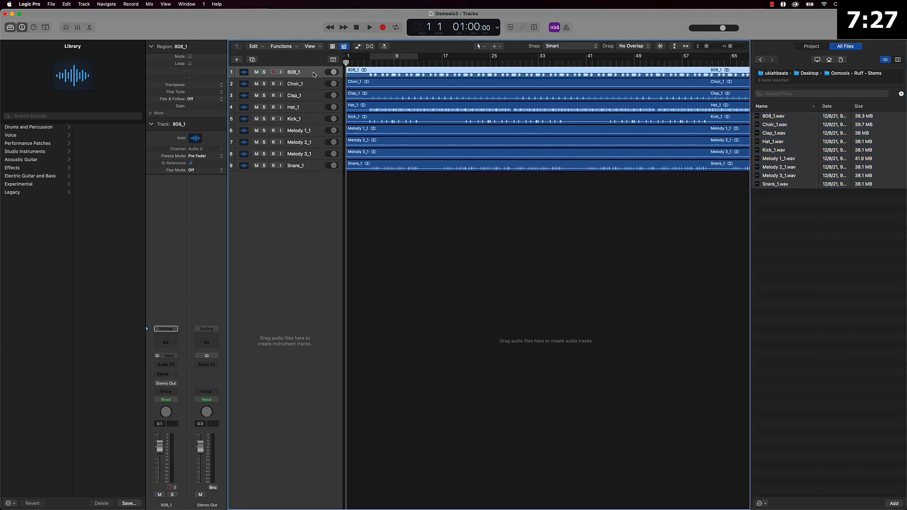
- Switch the transport display to Beats & Project and turn on the cycle range
left_click(496, 26)
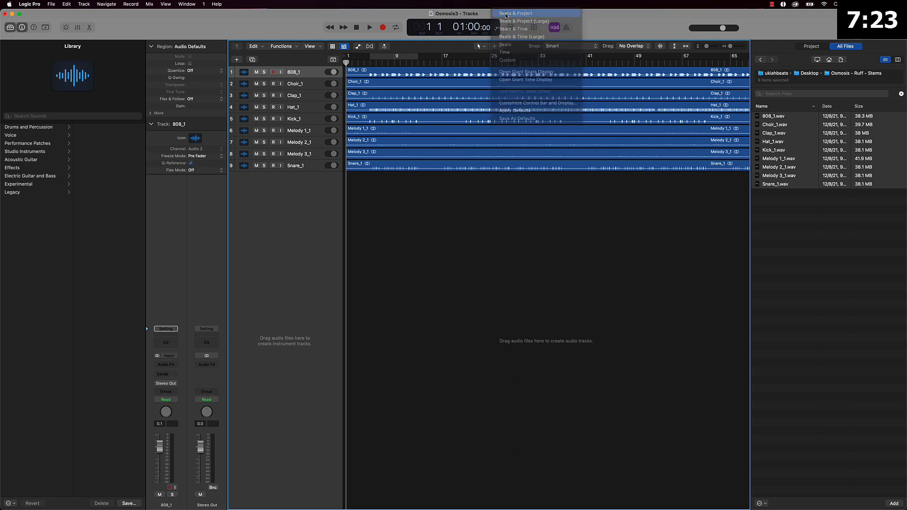
left_click(506, 14)
key("c")
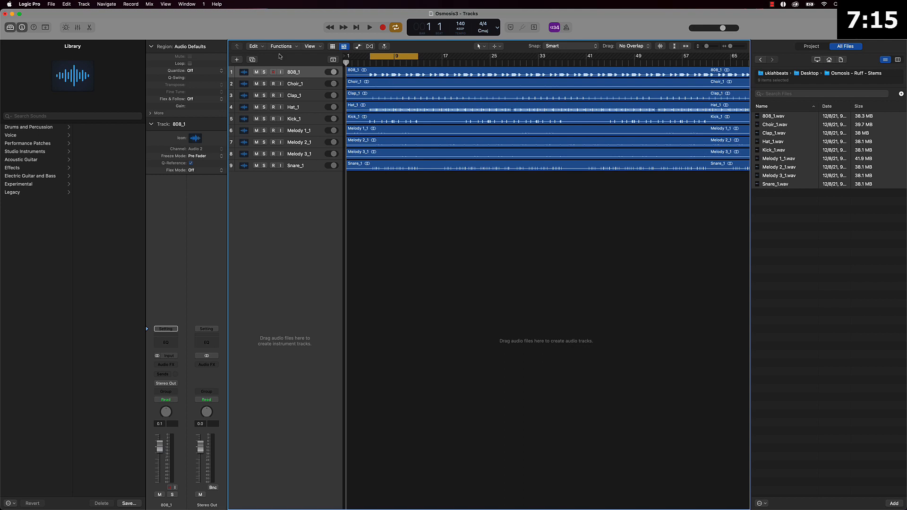
- Show the mixer and reorder the tracks so Kick, Clap, Snare and Hat follow the 808, with Choir and the melodies last
left_click(76, 28)
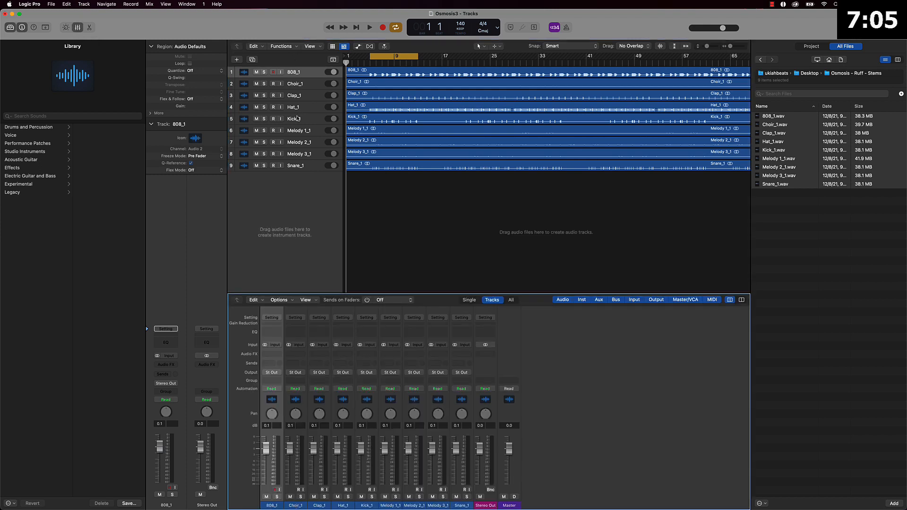
left_click_drag(298, 118, 298, 73)
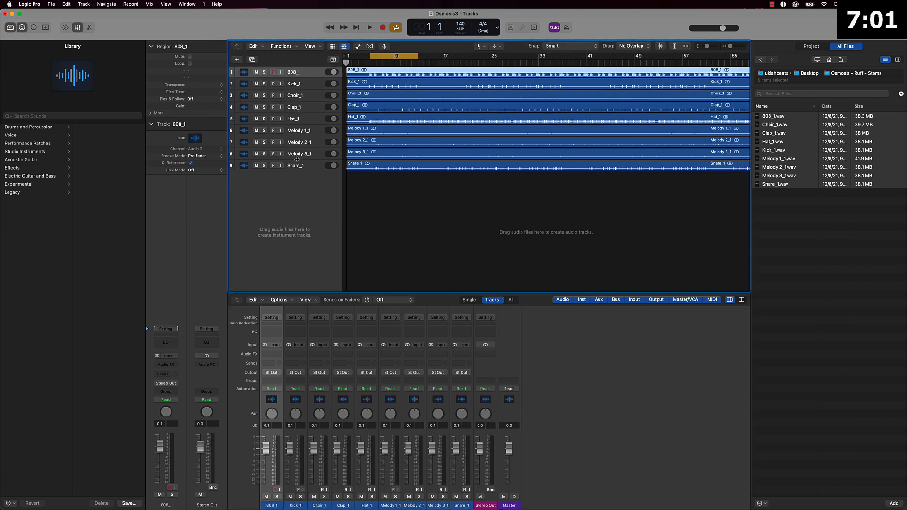
left_click_drag(297, 164, 299, 96)
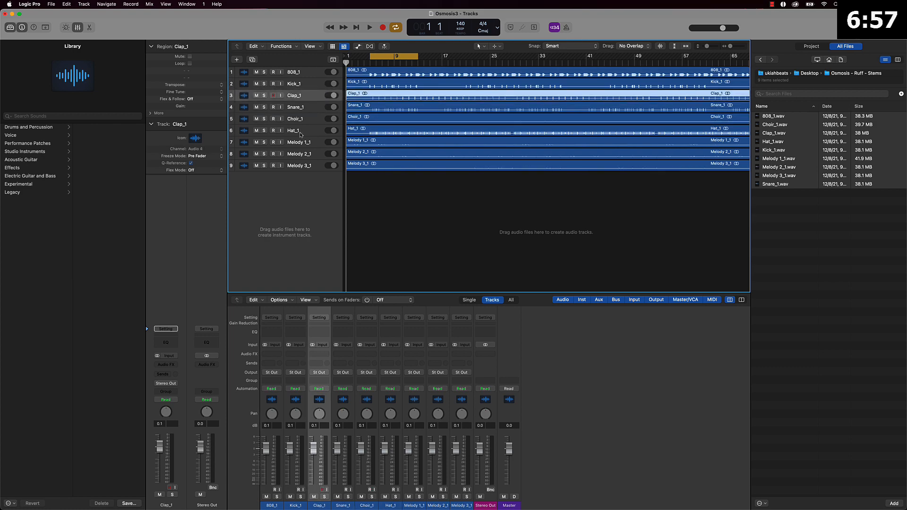
left_click_drag(299, 133, 293, 121)
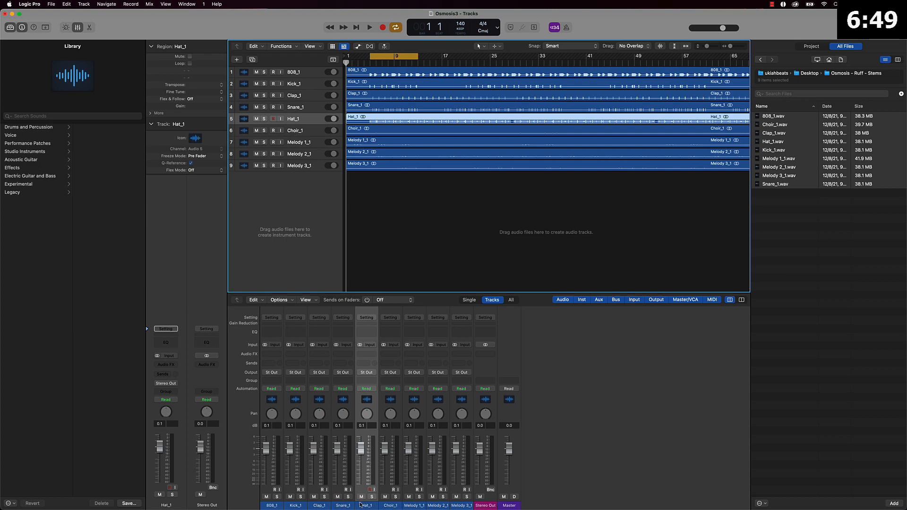
- Route the outputs of the 808, Kick, Clap, Snare and Hat channels to Bus 1 and rename the resulting aux channel Drums
left_click_drag(367, 506, 266, 499)
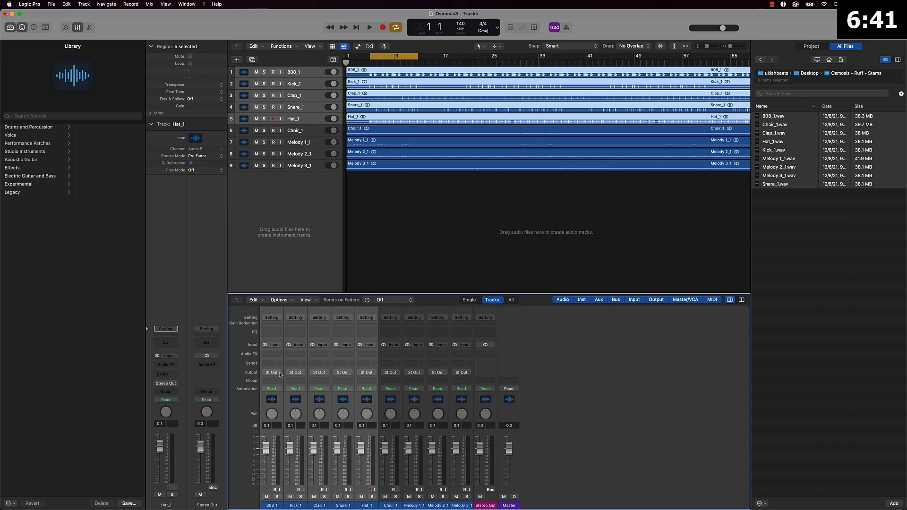
left_click(280, 374)
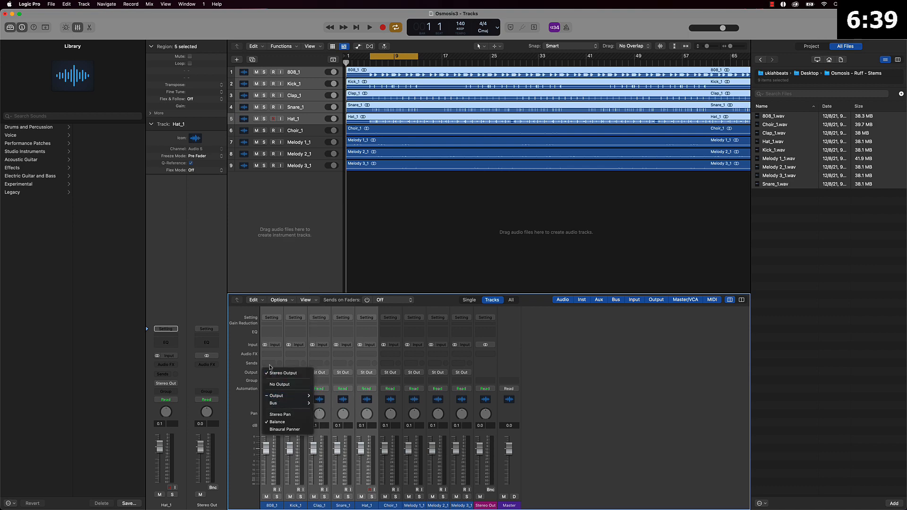
left_click(239, 379)
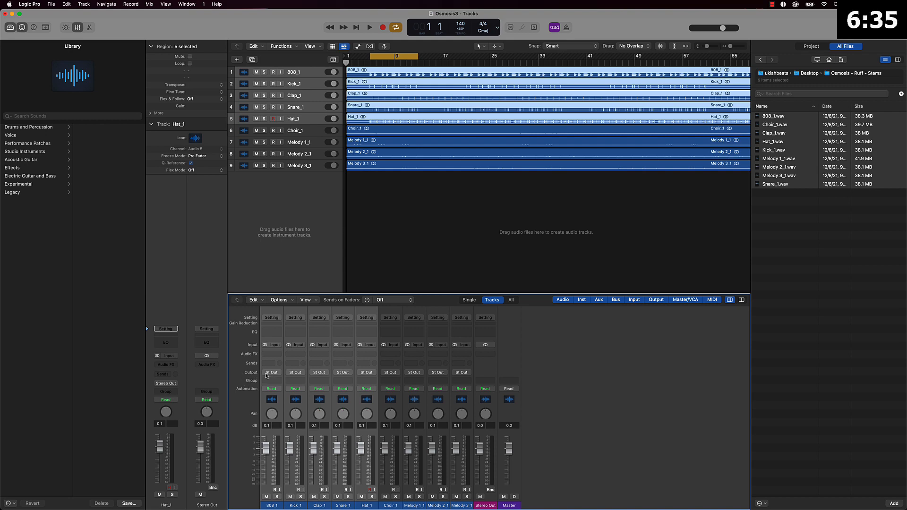
left_click(270, 373)
mouse_move(284, 403)
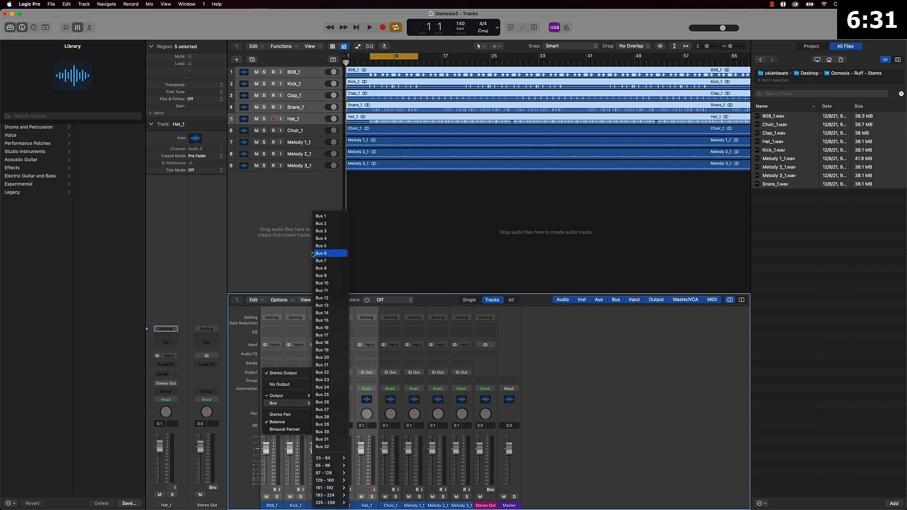
left_click(323, 217)
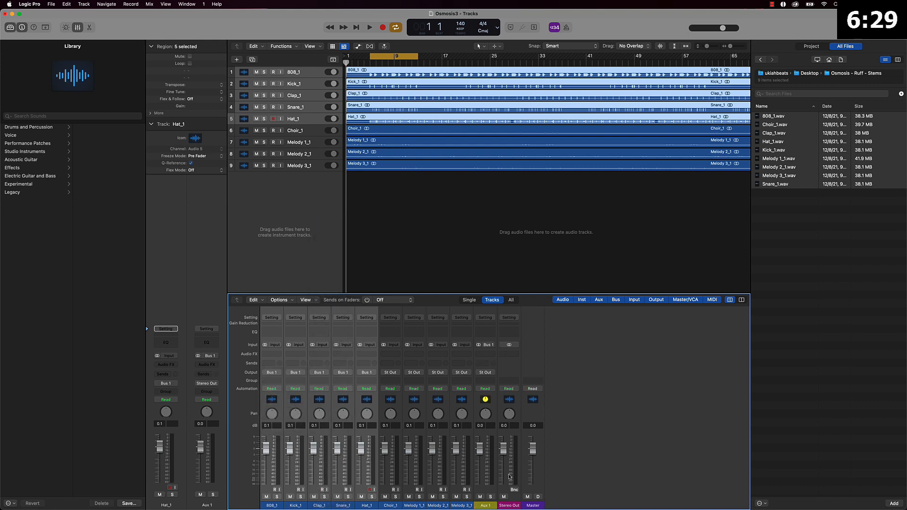
left_click(485, 505)
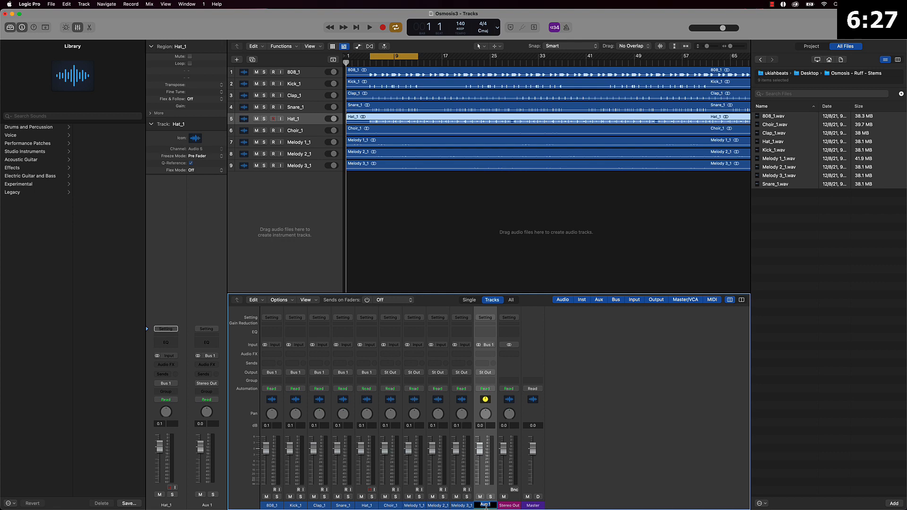
type("Drums")
key("Return")
- Route the outputs of the Choir and three Melody channels to Bus 2 and rename the resulting aux channel Melody
left_click_drag(399, 504, 455, 497)
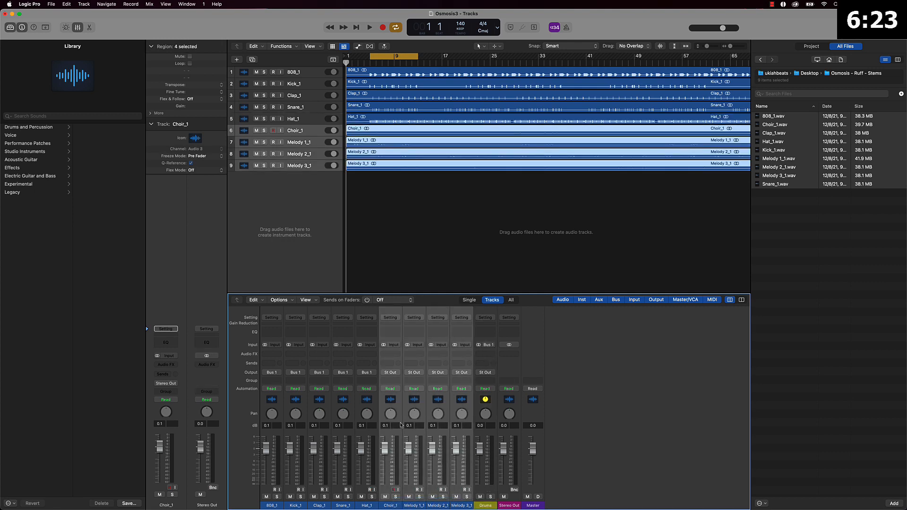
left_click(390, 373)
mouse_move(402, 406)
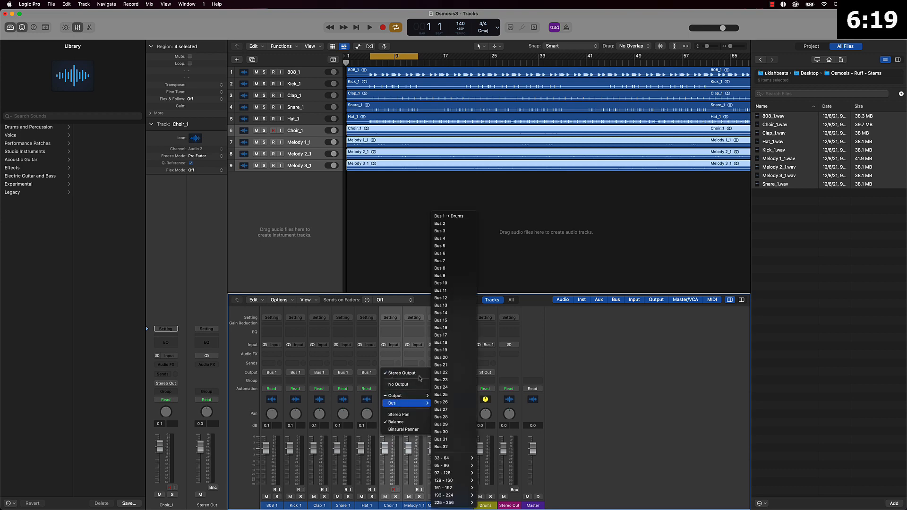
left_click(461, 223)
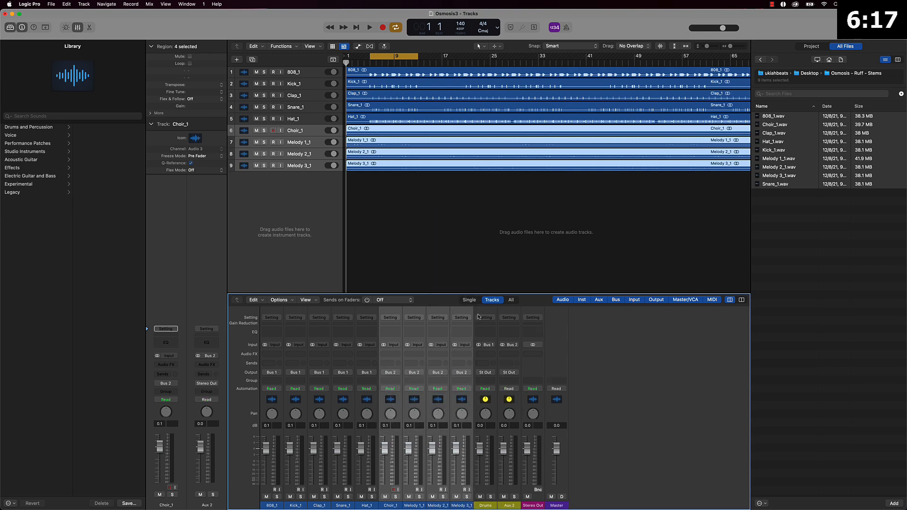
double_click(510, 505)
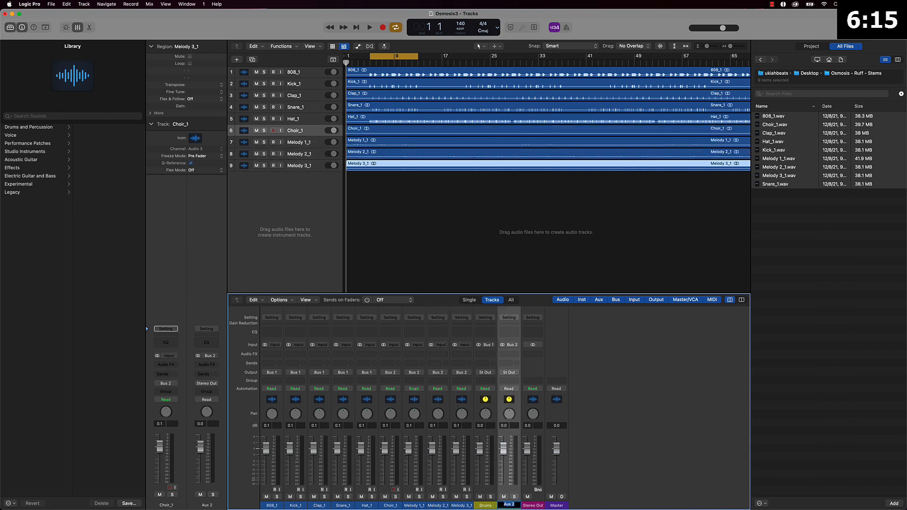
type("Melody")
key("Return")
- Pull the volume faders of all nine stem channels down to minus infinity together
left_click_drag(470, 507, 266, 484)
left_click(410, 246)
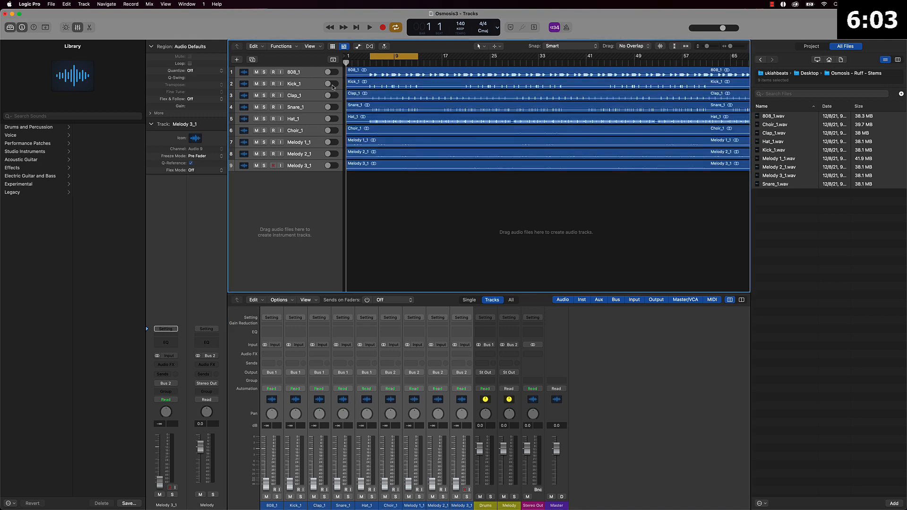
- Reset the Kick fader to 0.0 dB, play the cycled section, and lower the fader to about -2.6 dB
left_click(316, 85)
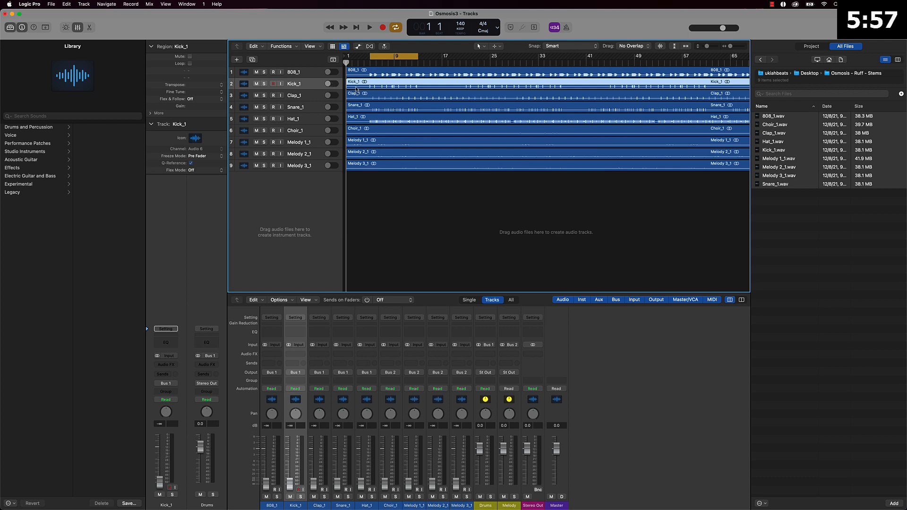
left_click(331, 84, "alt")
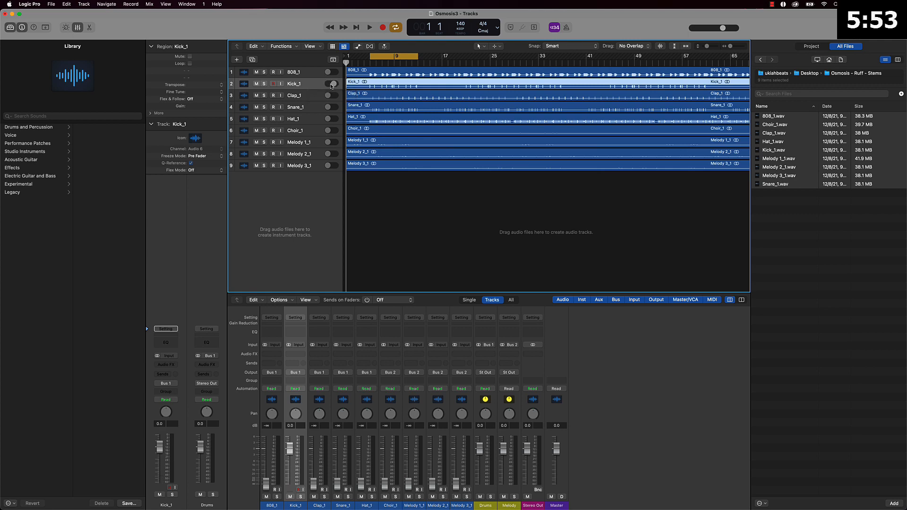
left_click(291, 449)
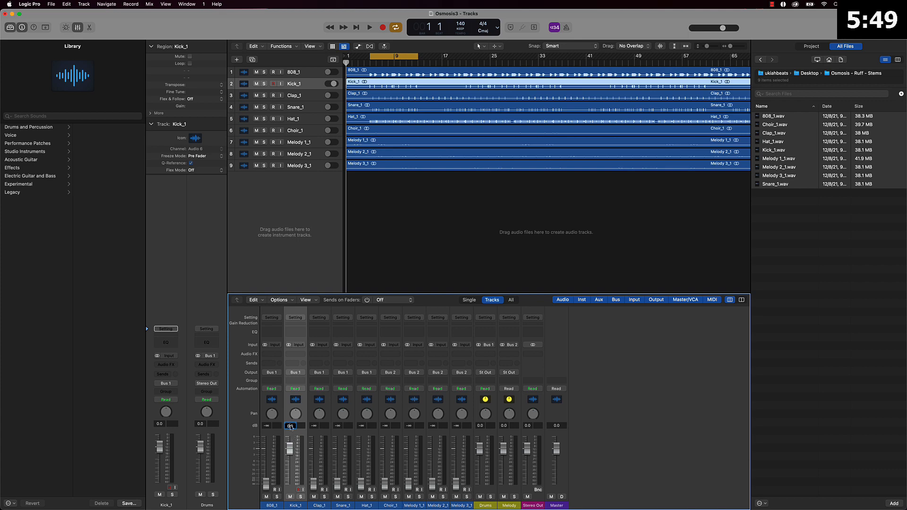
key("Up")
left_click(413, 194)
key("space")
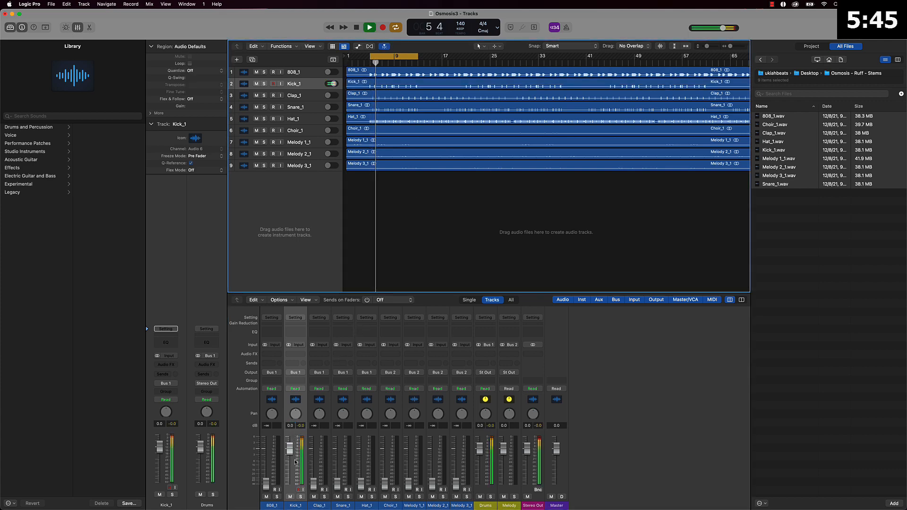
key("space")
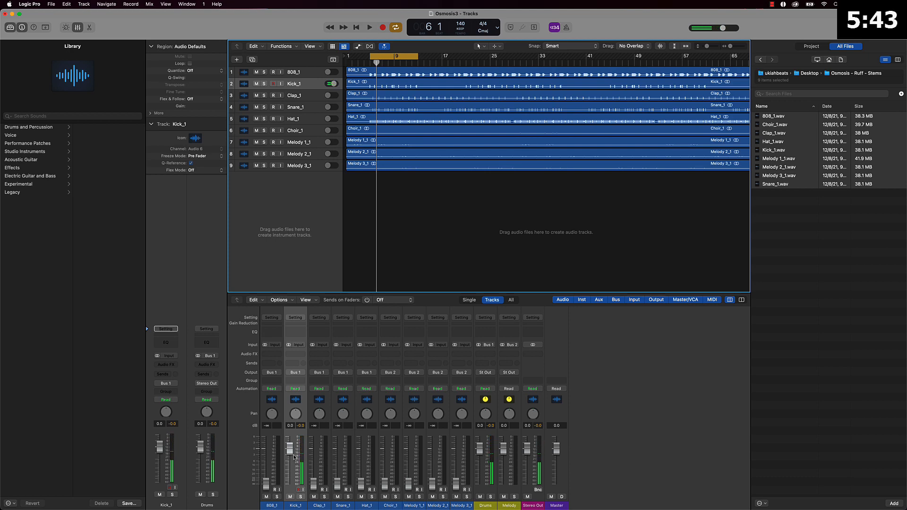
left_click_drag(293, 455, 290, 455)
key("space")
key("space")
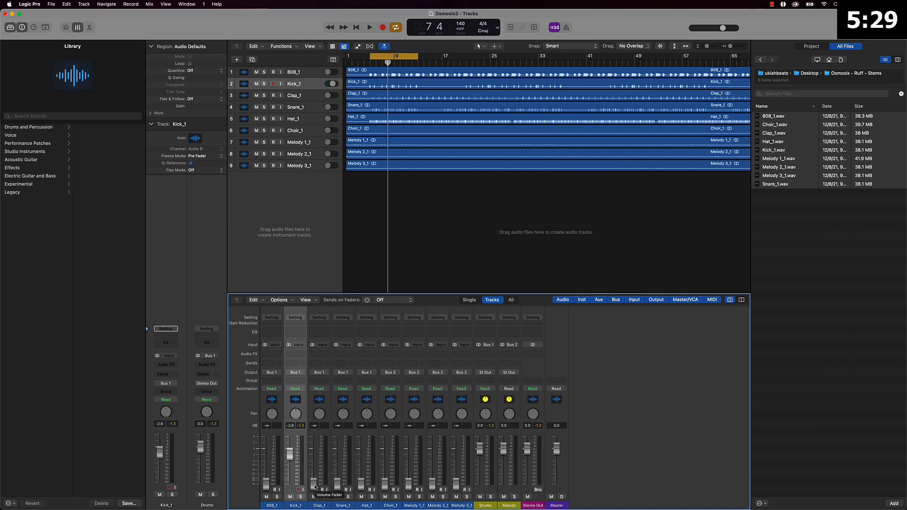
- Raise the Clap fader to about -5.3 dB and the Snare fader to about -9.6 dB while listening to playback
left_click_drag(314, 487, 314, 462)
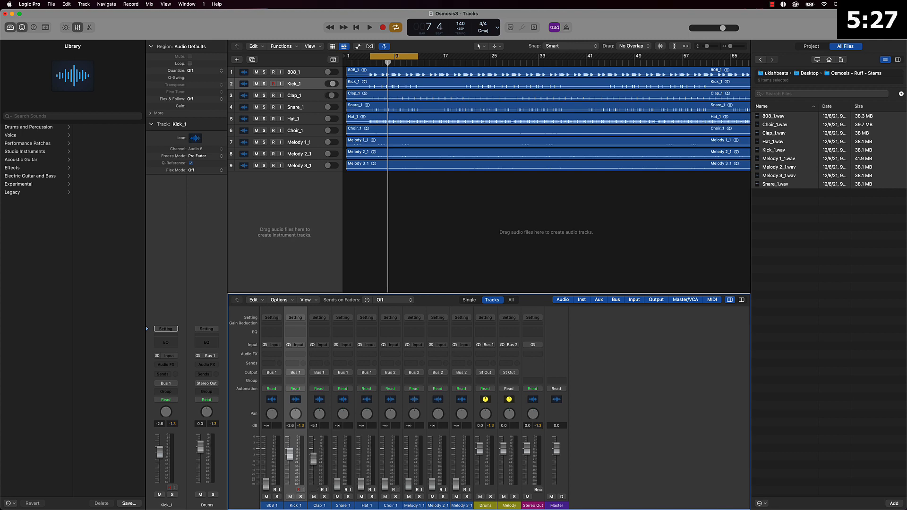
key("space")
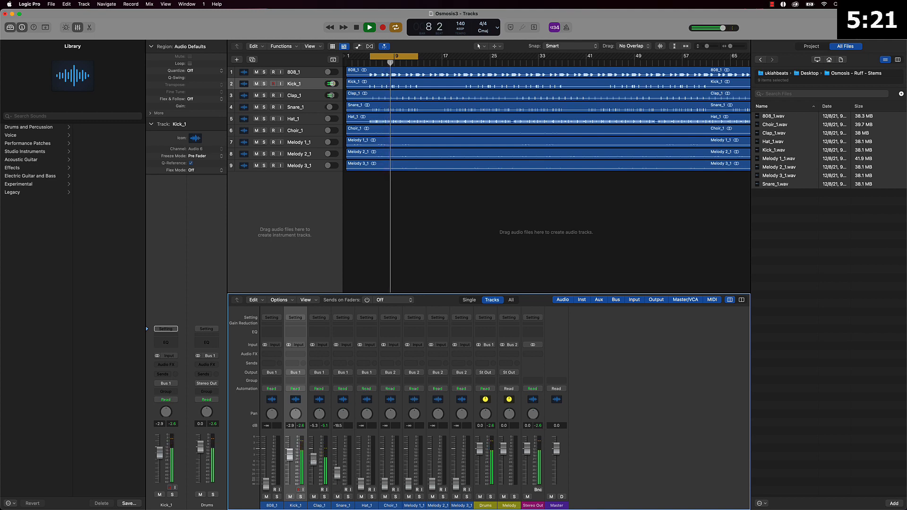
left_click_drag(337, 483, 337, 465)
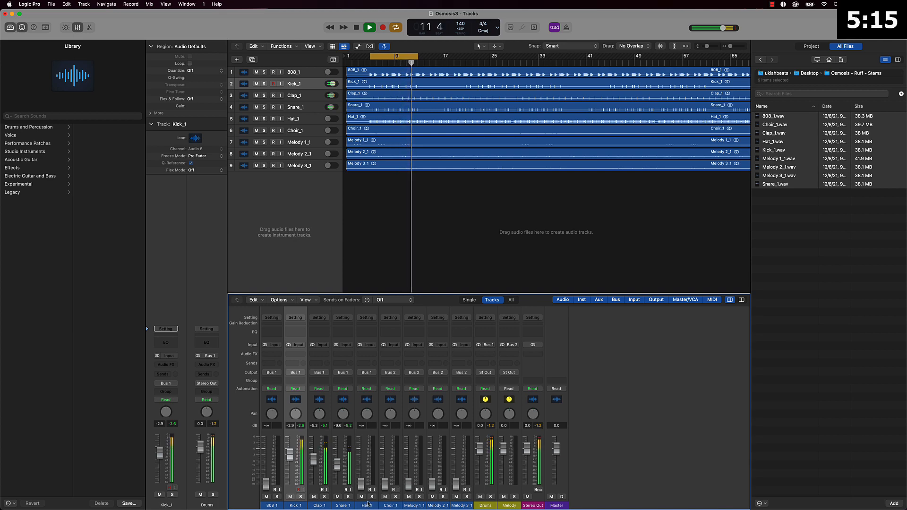
key("space")
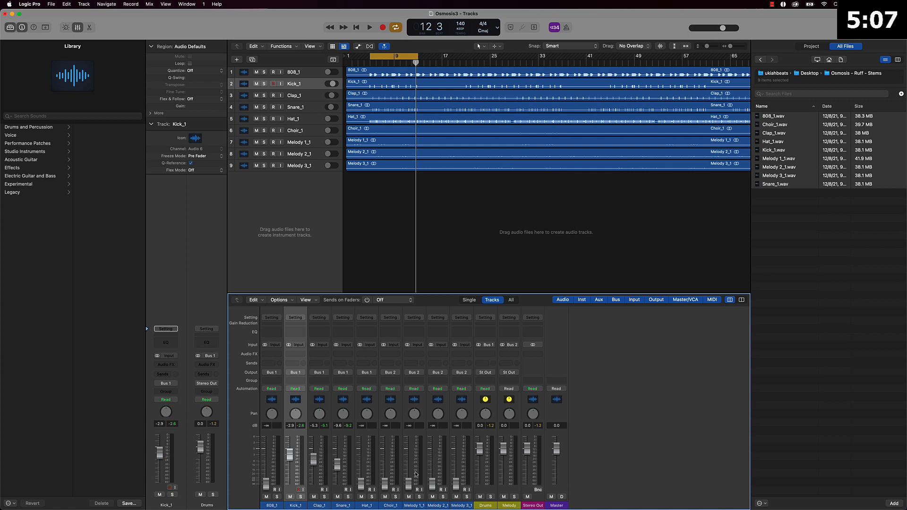
- Raise the 808 fader to about -10.4 dB and play the cycled section to check the balance
left_click_drag(268, 484, 267, 468)
key("space")
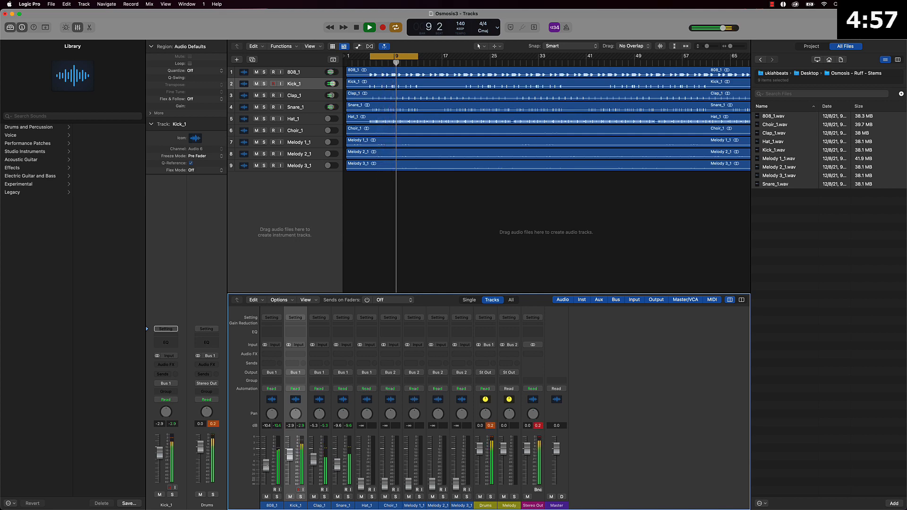
key("space")
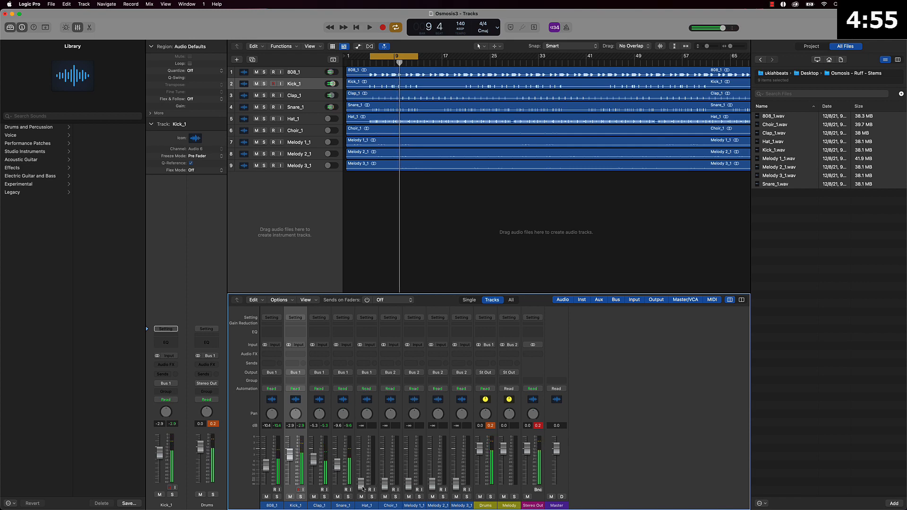
- Raise the Hat fader to about -12.8 dB and play the drums back to check its level
left_click_drag(362, 488, 363, 472)
key("space")
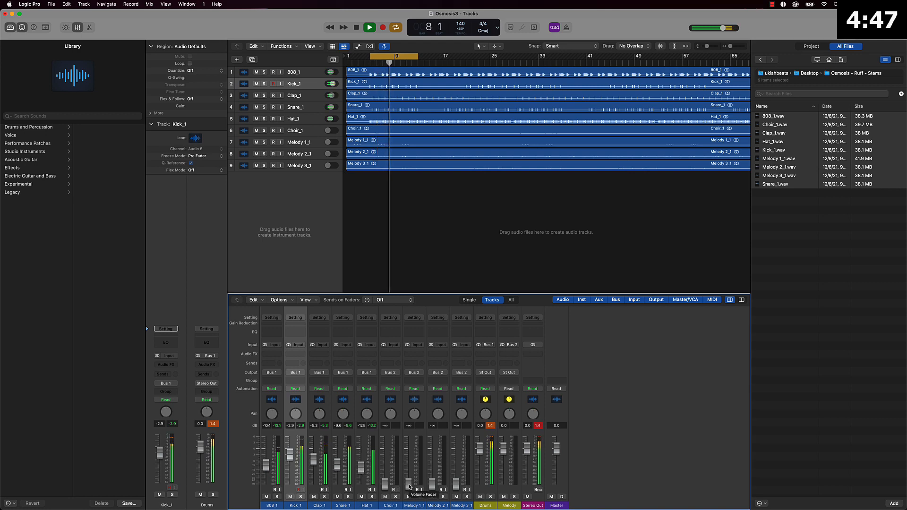
key("space")
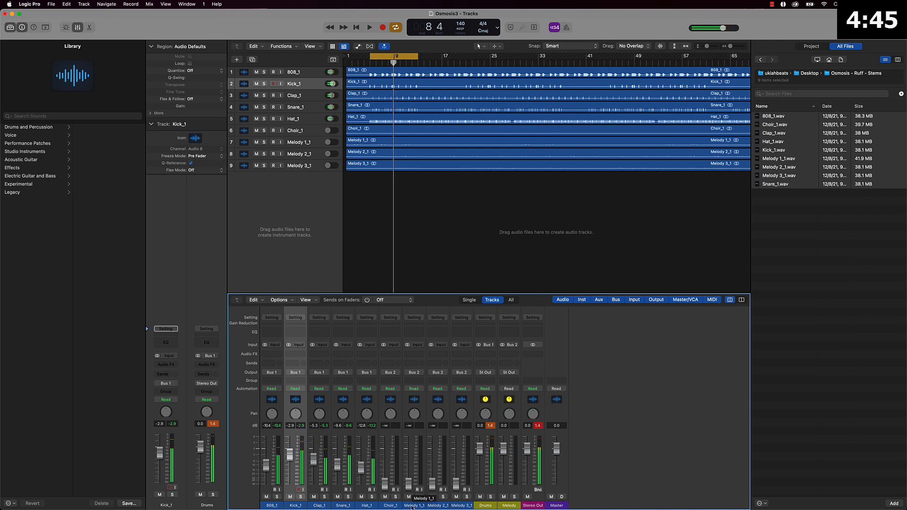
- Select only the Melody 1 channel and raise its fader to about -10.0 dB
left_click_drag(412, 507, 461, 507)
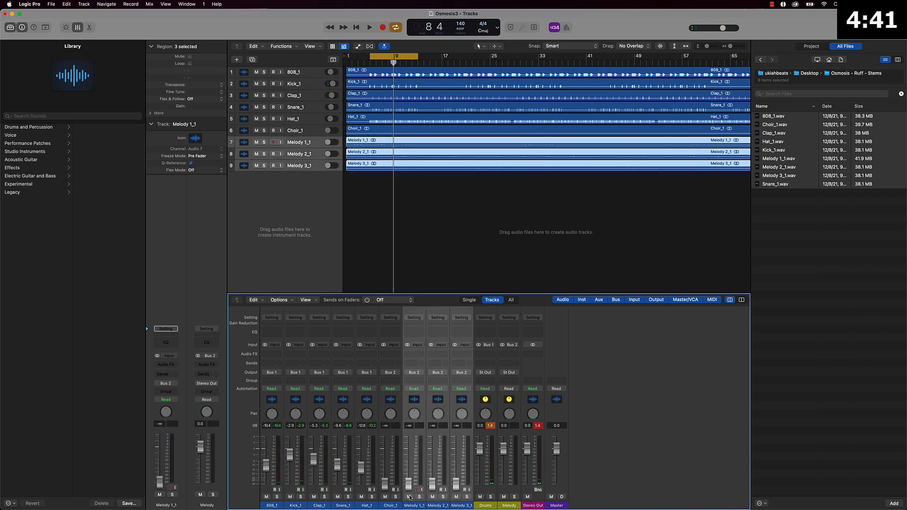
left_click(412, 506)
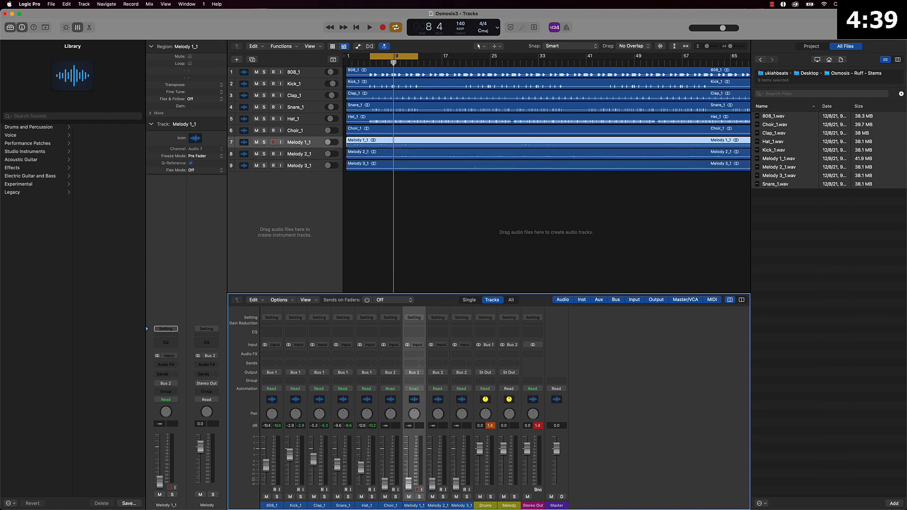
left_click_drag(409, 481, 409, 466)
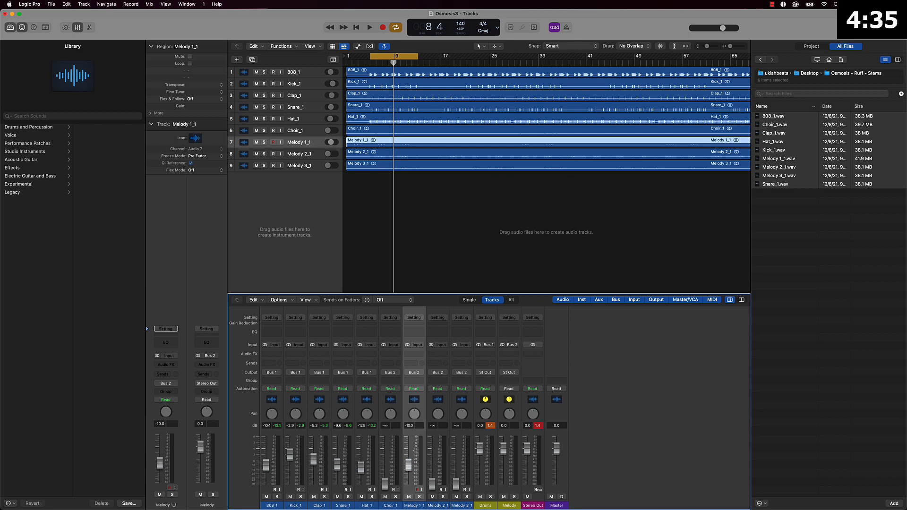
- Raise the Melody 1 fader to about -6.8 dB and the Melody 2 fader to about -12.2 dB while checking playback
left_click_drag(409, 462, 409, 464)
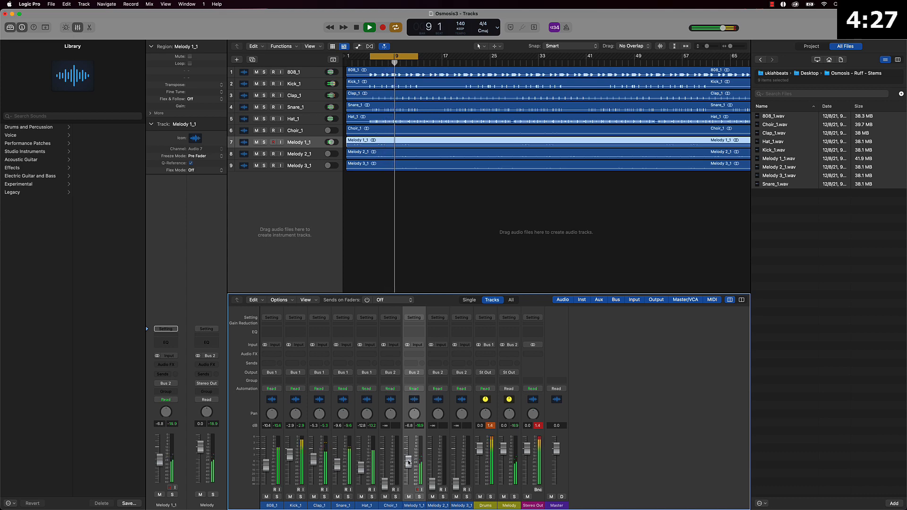
left_click_drag(431, 486, 432, 471)
key("space")
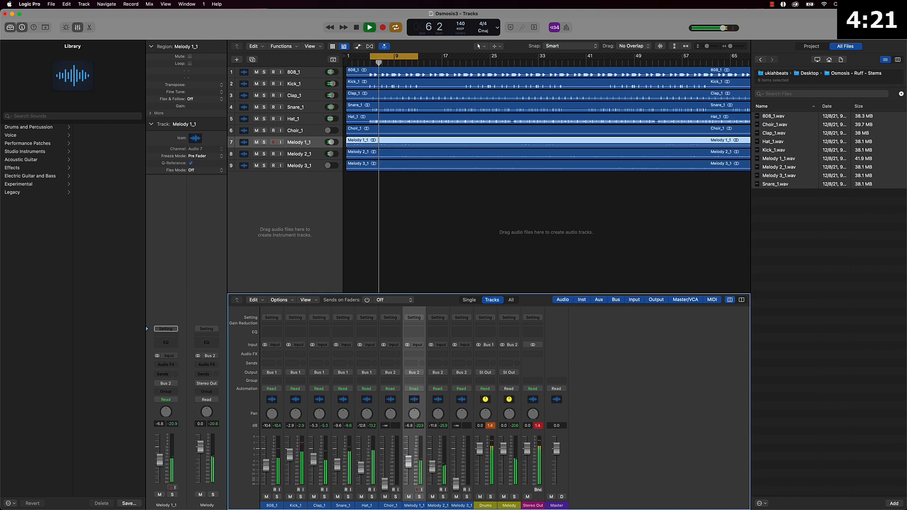
key("space")
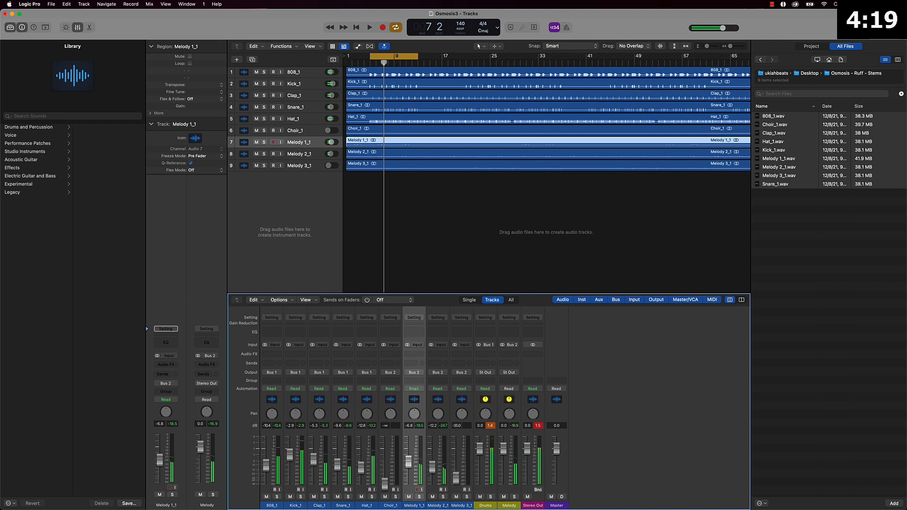
- Set the Melody 3 fader to about -13.4 dB and the Choir fader to about -13.0 dB during playback
left_click_drag(456, 477, 456, 468)
key("space")
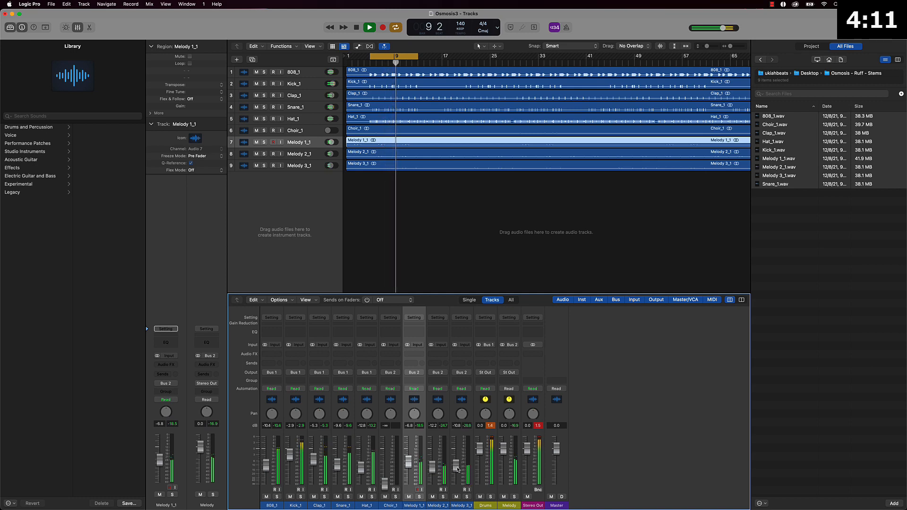
left_click_drag(457, 470, 452, 474)
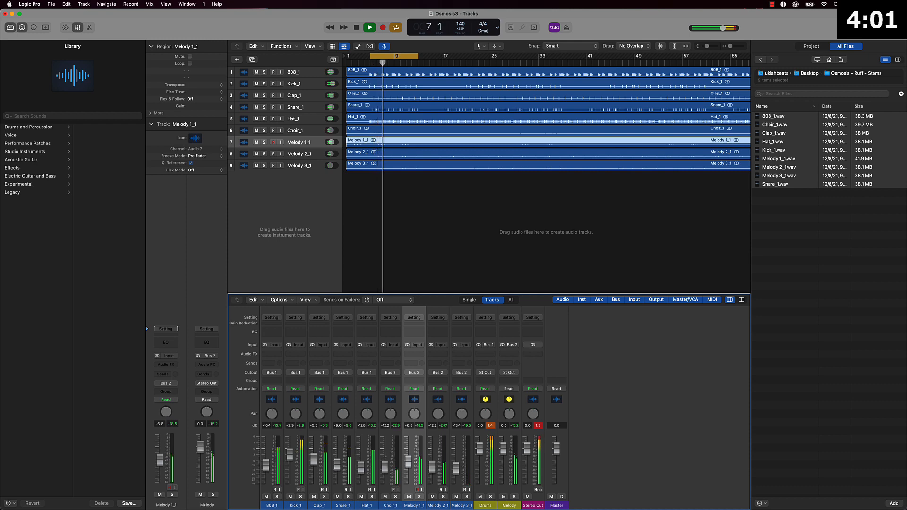
key("space")
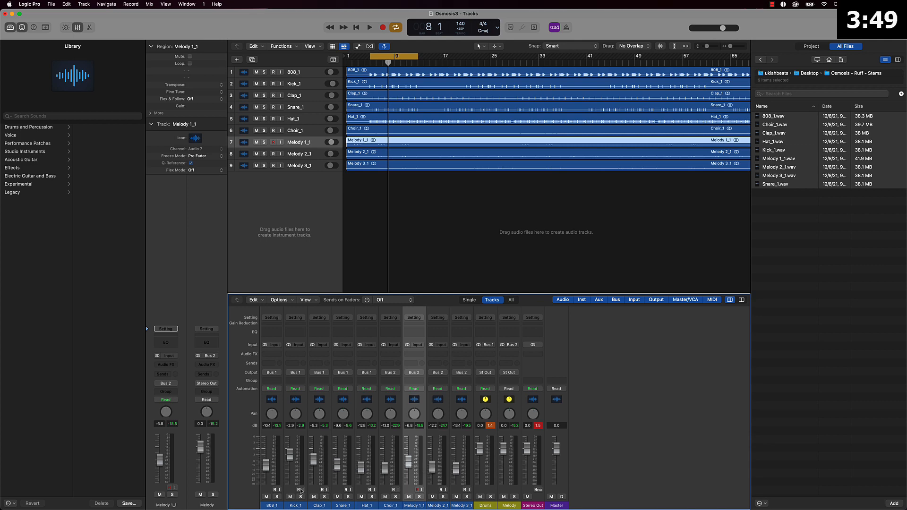
left_click(263, 492)
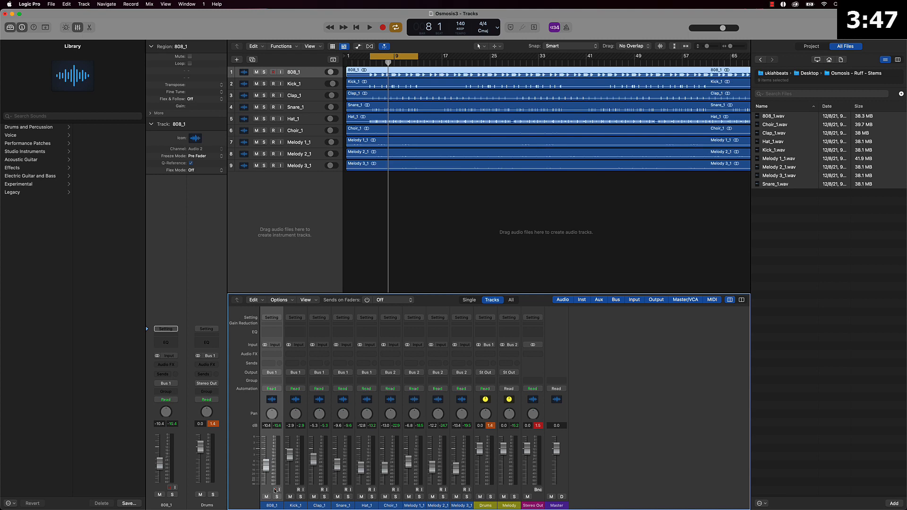
left_click(290, 491)
left_click(314, 489)
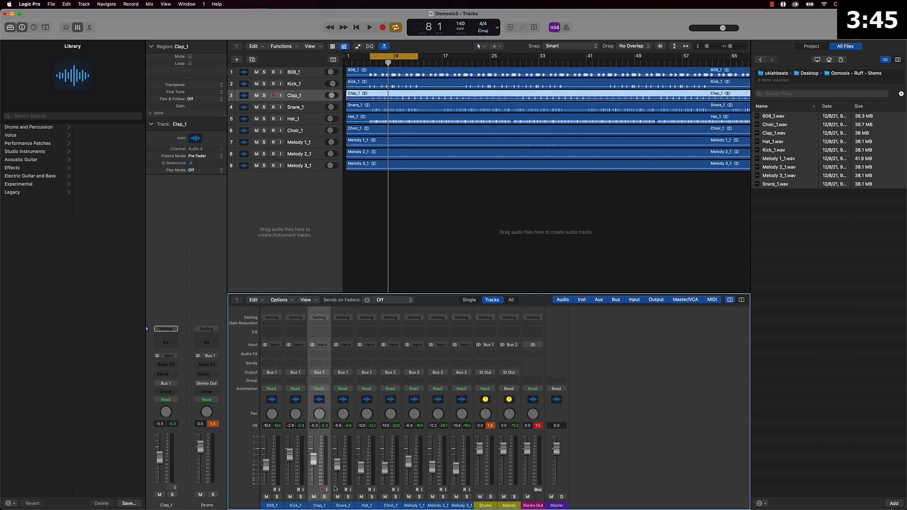
left_click(338, 490)
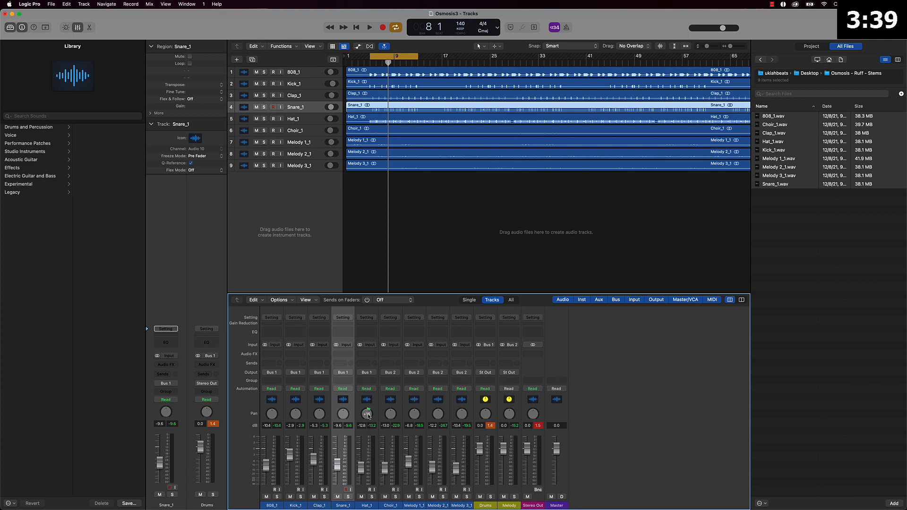
- Pan Hat to +15, Choir to -29, Melody 1 to -5, Melody 2 to +21 and Melody 3 to -47
key("space")
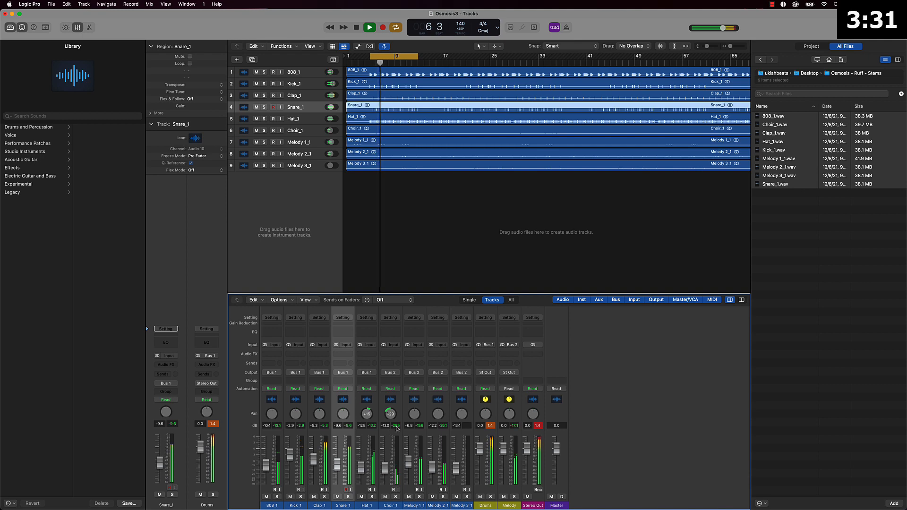
key("space")
left_click_drag(414, 415, 464, 425)
- Raise the Melody 3 fader to about -12.4 dB while playing the cycled section
key("space")
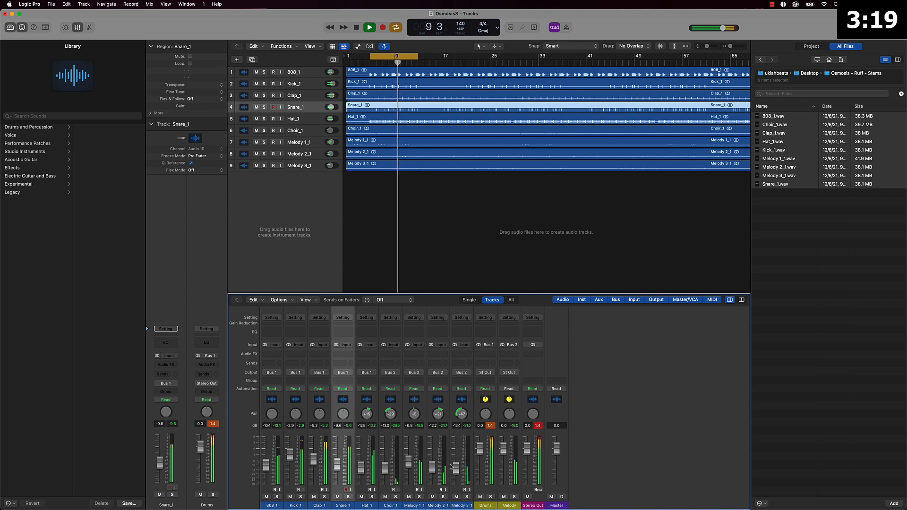
left_click_drag(451, 467, 456, 470)
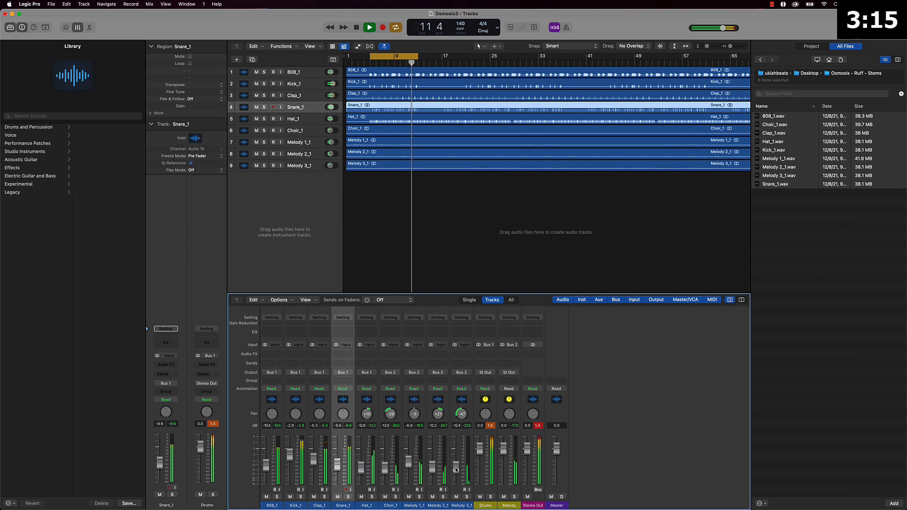
key("space")
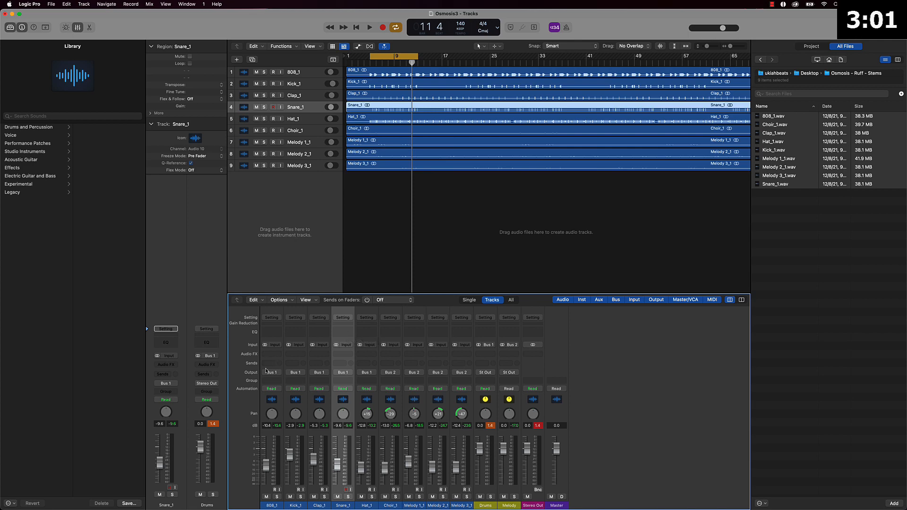
- Add a Channel EQ to the 808 channel and close its window
left_click(267, 333)
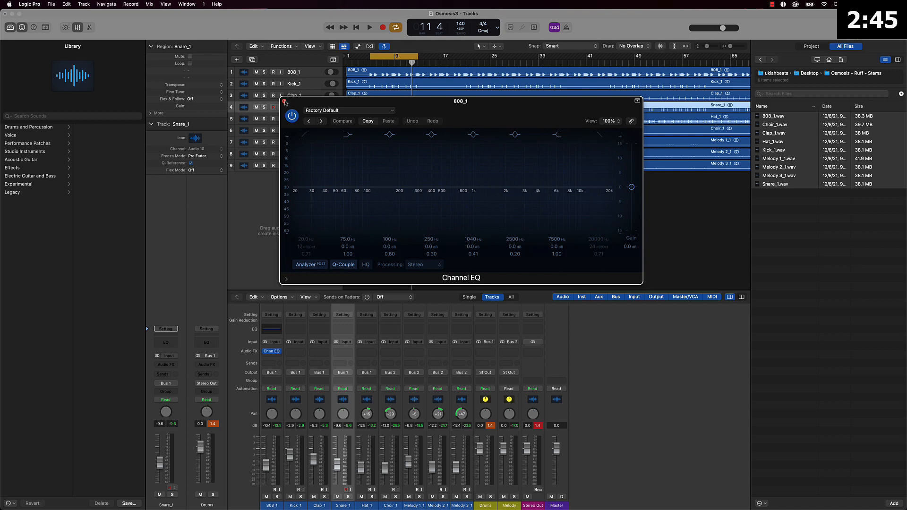
left_click(285, 102)
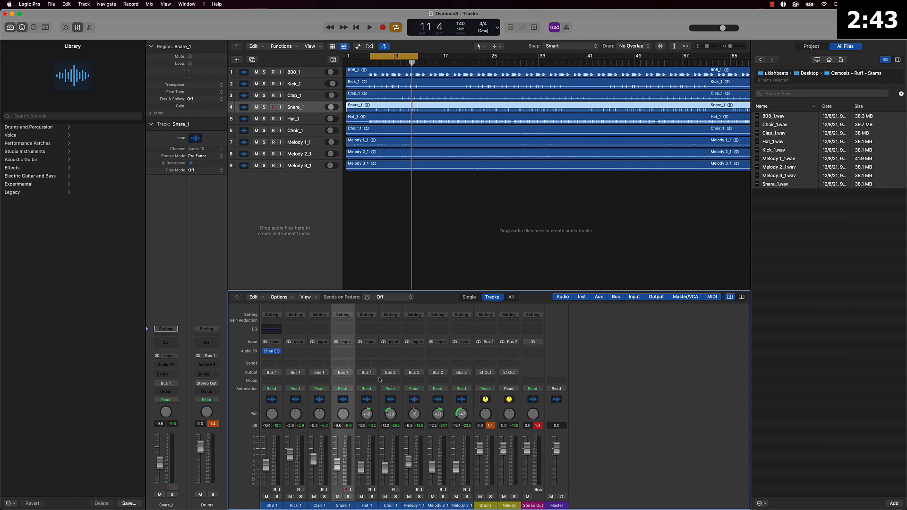
- Add a Channel EQ to Melody 3 with a 48 dB/Oct low cut at about 85.5 Hz
left_click(461, 330)
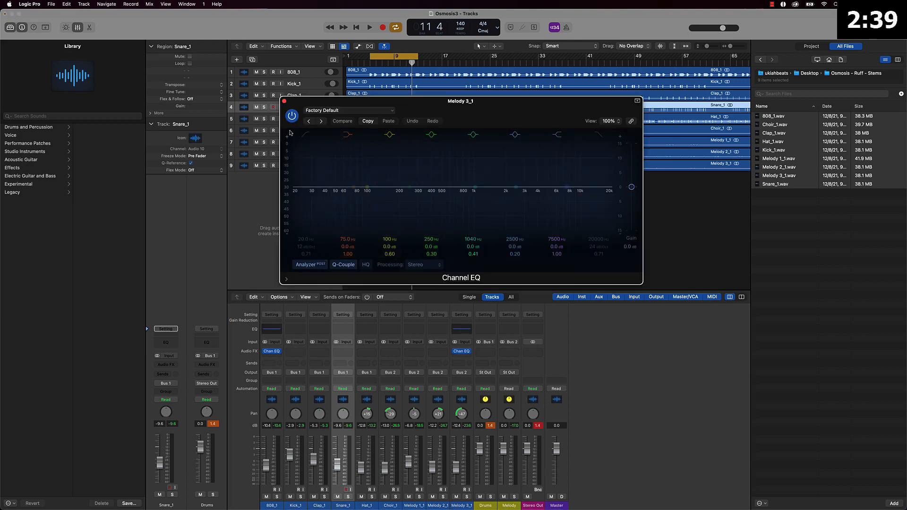
left_click(306, 137)
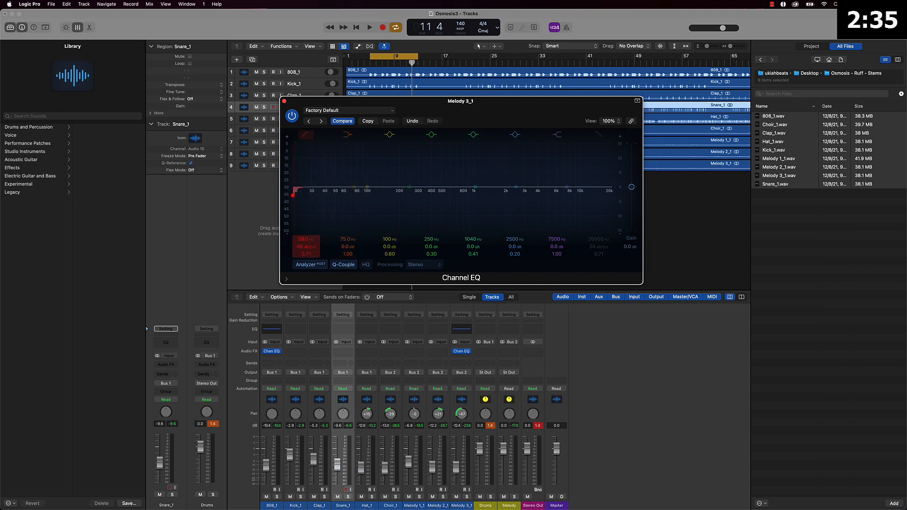
left_click_drag(293, 194, 360, 195)
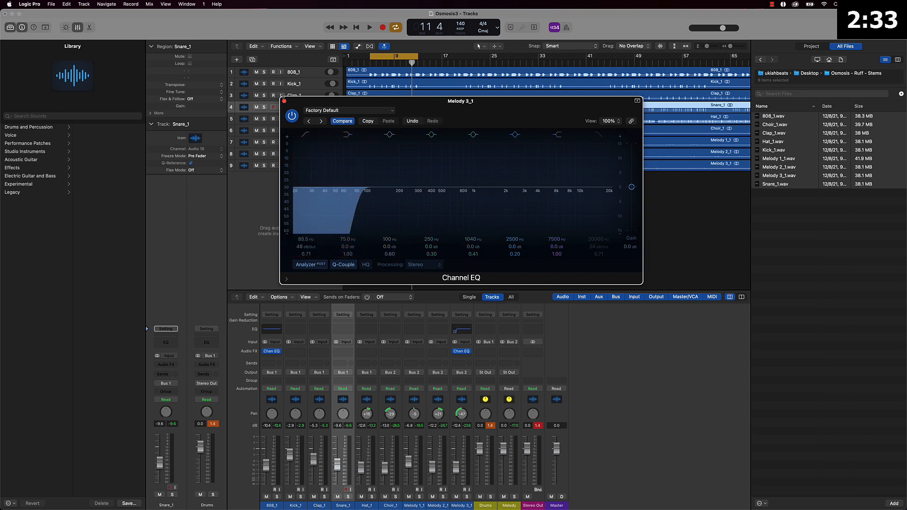
left_click(284, 101)
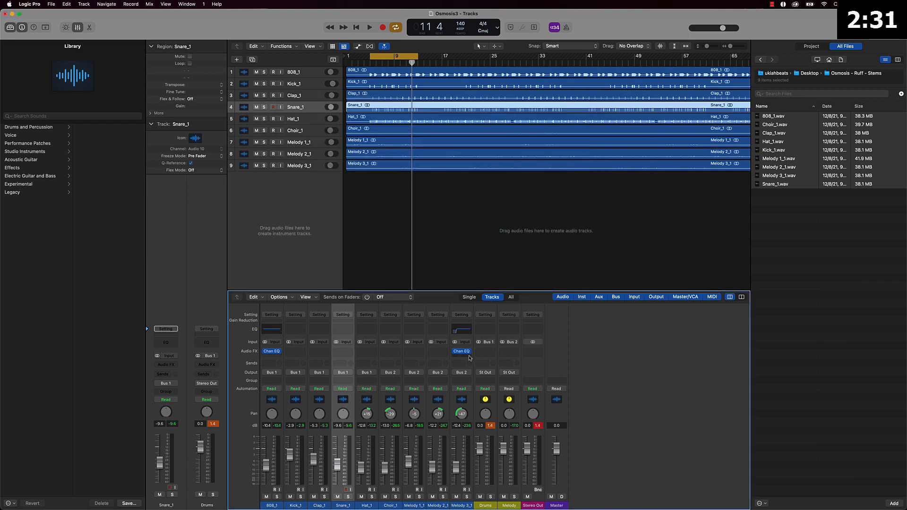
- Copy Melody 3's Channel EQ to Melody 2, Melody 1, Choir, Hat, Snare and Clap, and remove the EQ from the 808 channel
left_click_drag(459, 352, 313, 353)
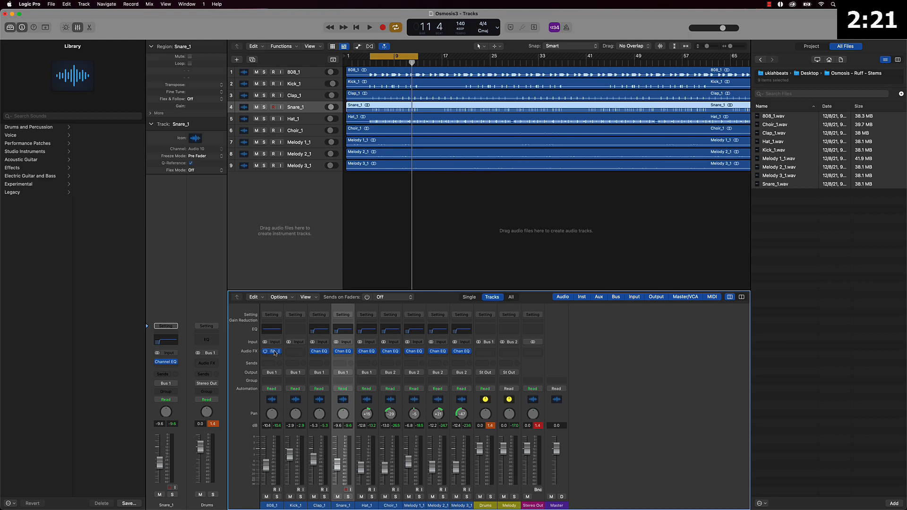
left_click(274, 352)
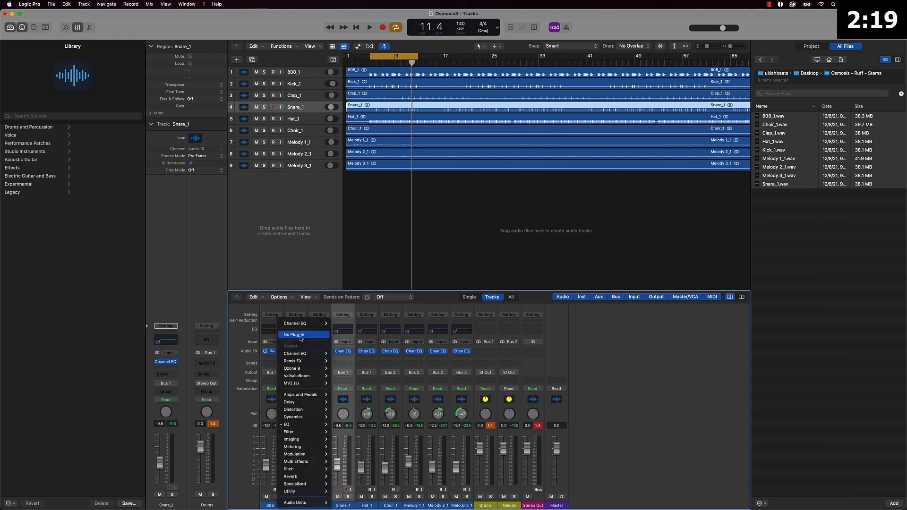
left_click(301, 335)
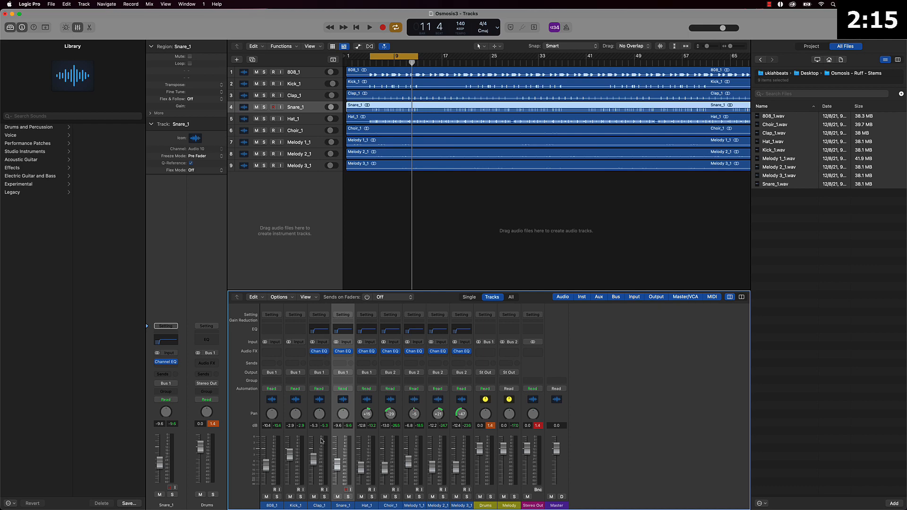
- Raise the low-cut frequency in the Clap channel's EQ to about 800 Hz while watching the analyzer during playback
key("space")
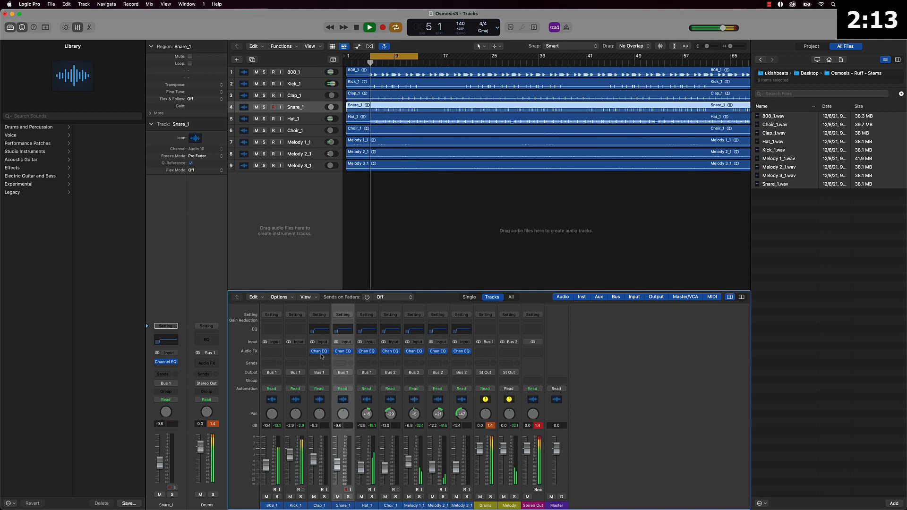
left_click(326, 352)
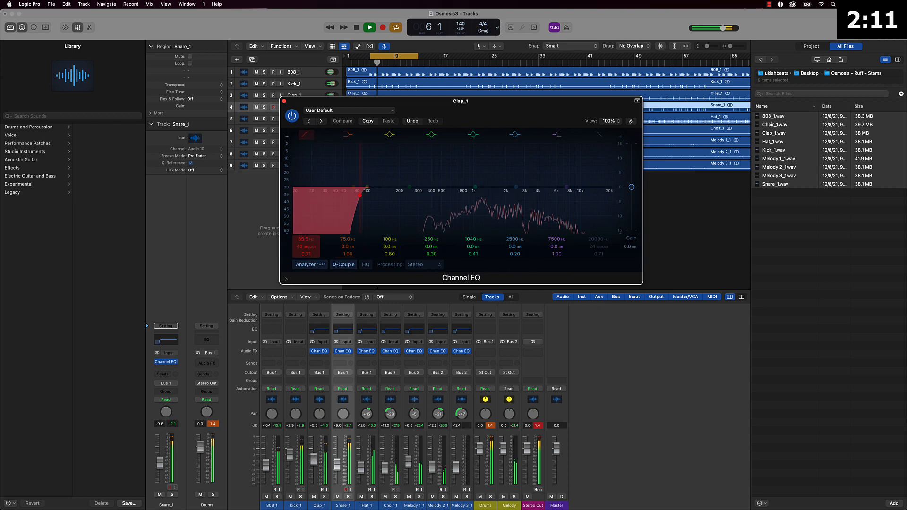
left_click_drag(360, 195, 464, 195)
key("space")
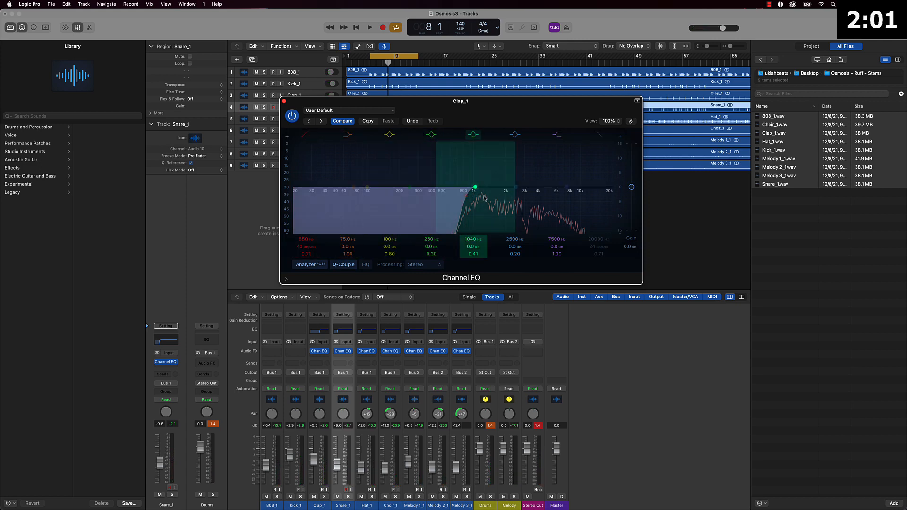
- Raise the low-cut frequency in the Snare channel's EQ to about 220 Hz during playback and close the EQ
left_click(345, 352)
key("space")
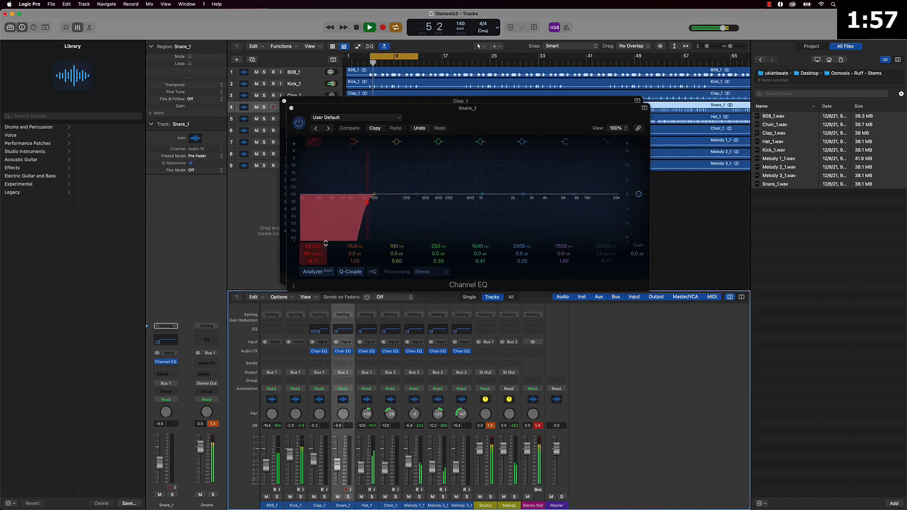
left_click_drag(366, 202, 410, 202)
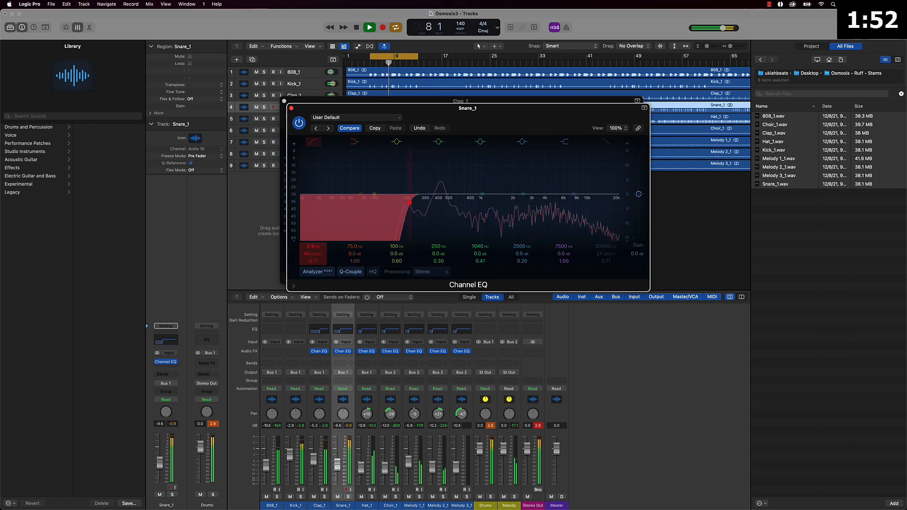
left_click(291, 109)
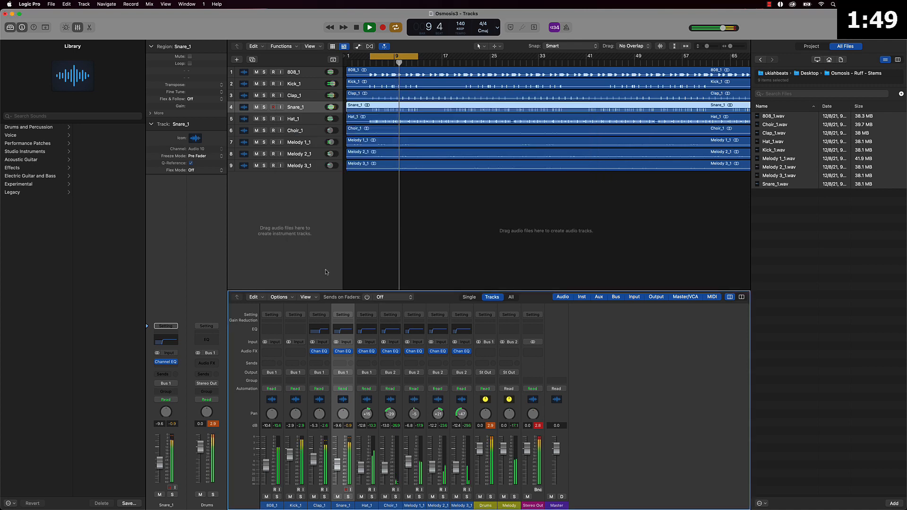
- Raise the low-cut frequency in the Hat channel's EQ to about 870 Hz and close the EQ
left_click(367, 351)
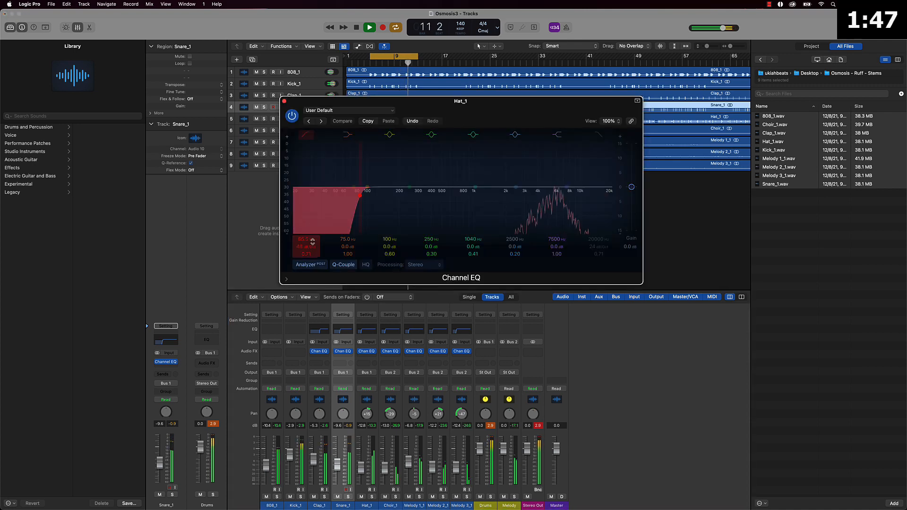
left_click_drag(379, 195, 468, 195)
key("space")
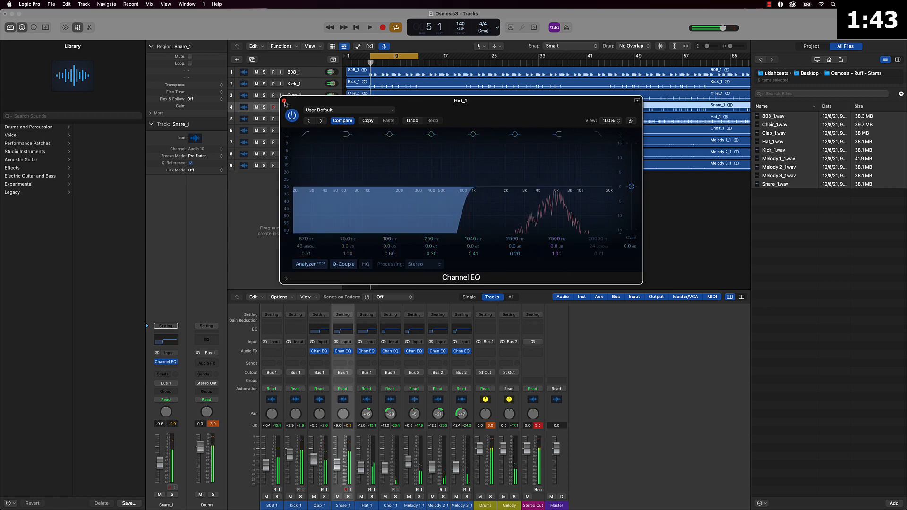
left_click(284, 100)
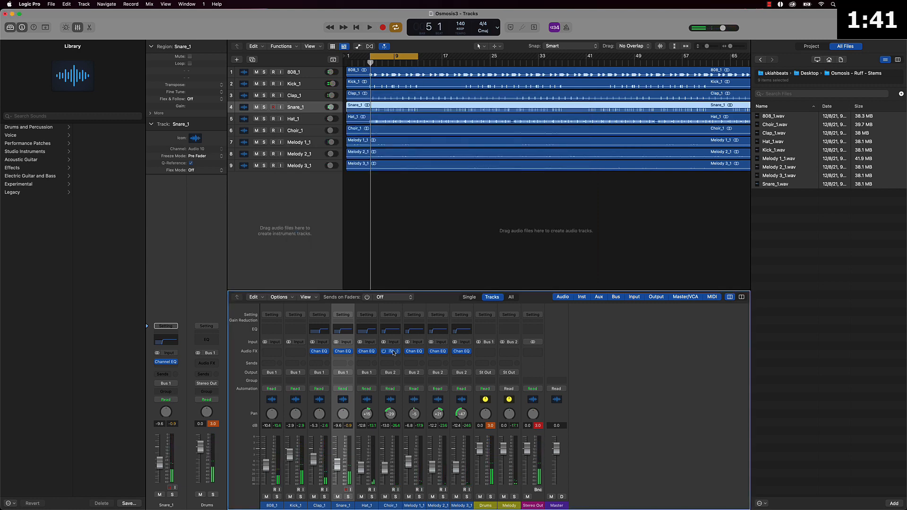
- Set the low-cut frequency in the Choir channel's EQ to about 400 Hz during playback and close the EQ
left_click(394, 353)
key("space")
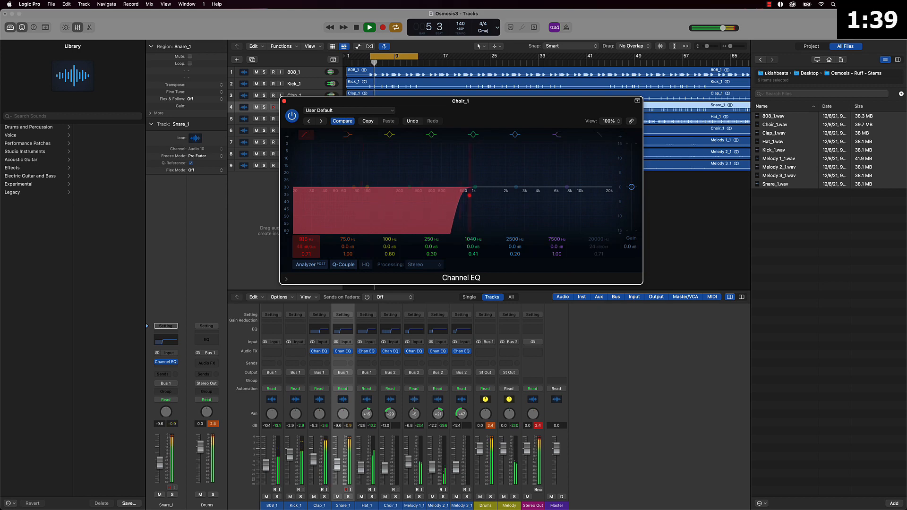
left_click_drag(470, 195, 437, 196)
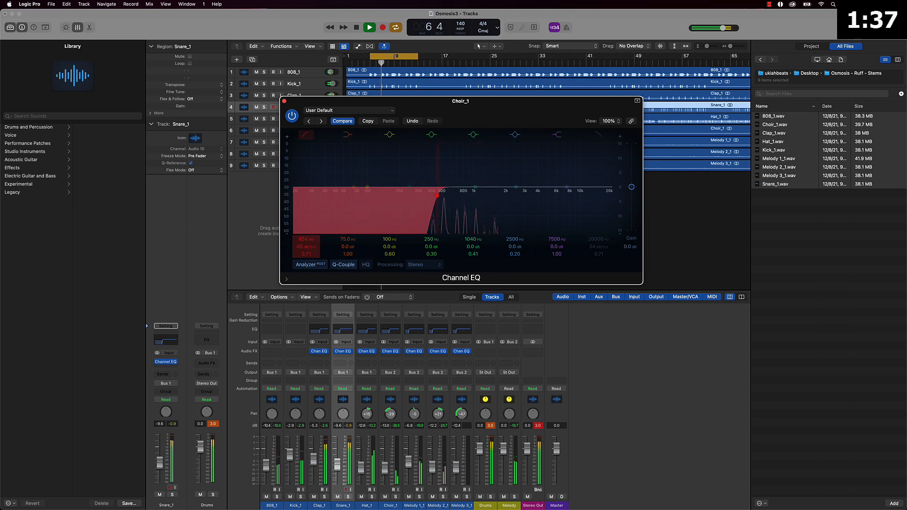
left_click_drag(302, 239, 301, 246)
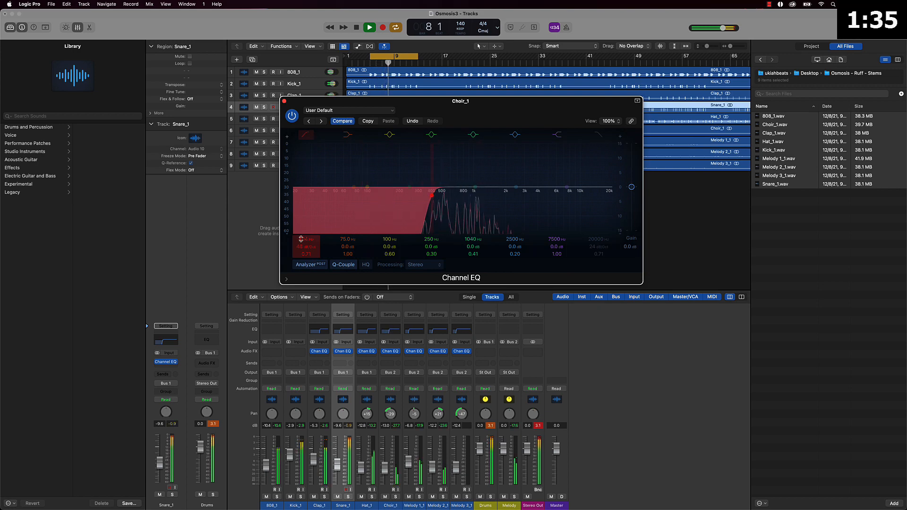
key("space")
left_click(284, 101)
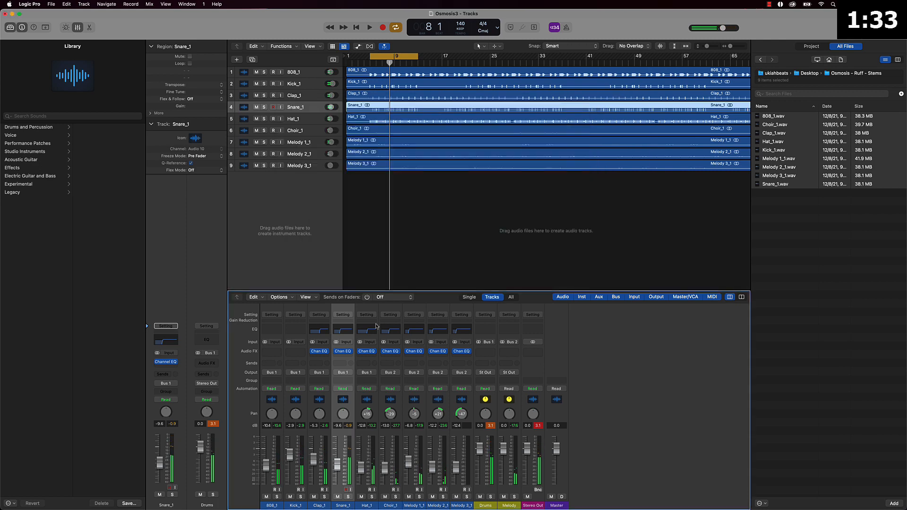
- Raise the low-cut frequency in the Melody 1 channel's EQ to about 450 Hz during playback and close the EQ
left_click(416, 352)
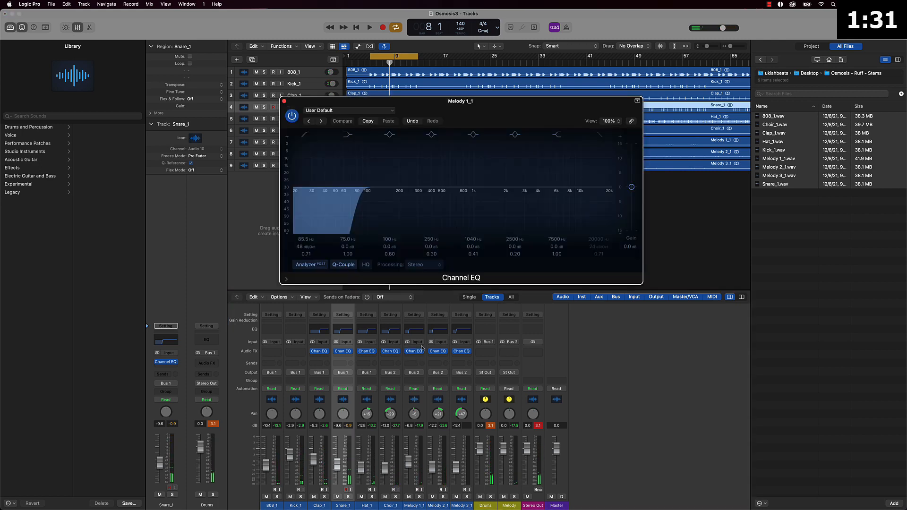
key("space")
left_click_drag(360, 195, 437, 195)
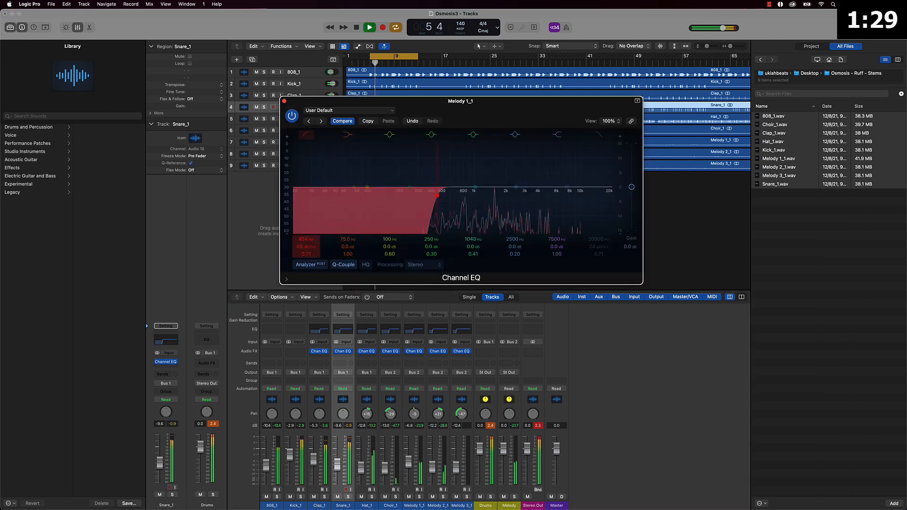
left_click(284, 101)
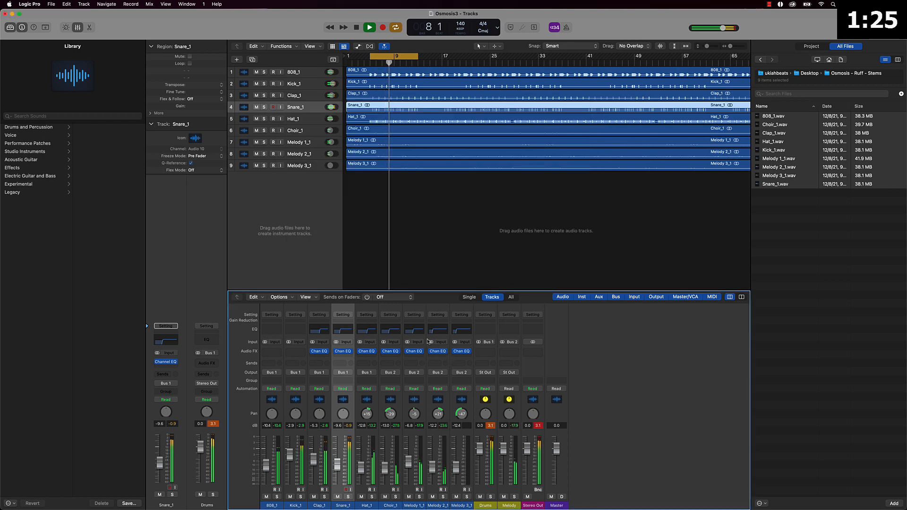
- Raise the low-cut frequency in the Melody 2 channel's EQ to about 378 Hz while watching the analyzer
left_click(441, 351)
left_click_drag(298, 241, 298, 222)
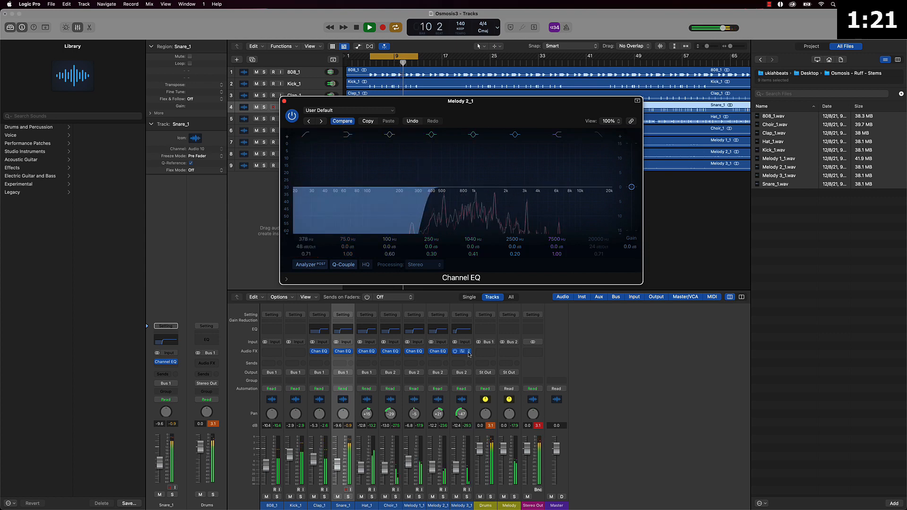
left_click_drag(297, 245, 297, 252)
- Reopen the Melody 1 channel's EQ, set its low-cut frequency to about 222 Hz and close the EQ
left_click(415, 352)
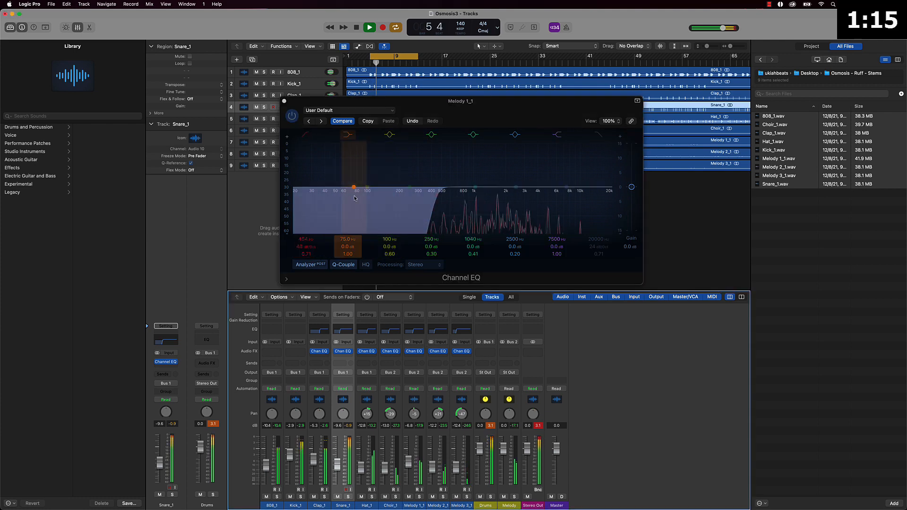
left_click_drag(409, 195, 404, 195)
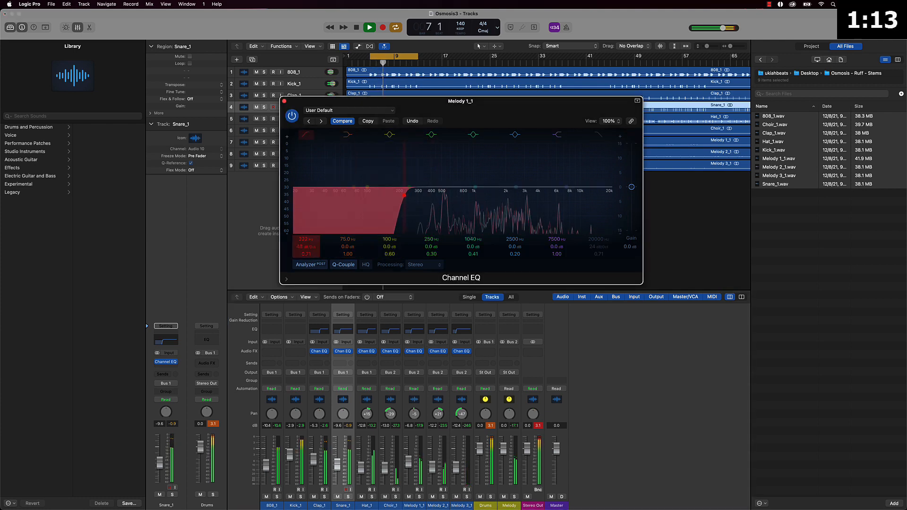
left_click(284, 101)
- Raise the low-cut frequency in the Melody 3 channel's EQ to about 785 Hz, close the EQ and stop playback
left_click(463, 353)
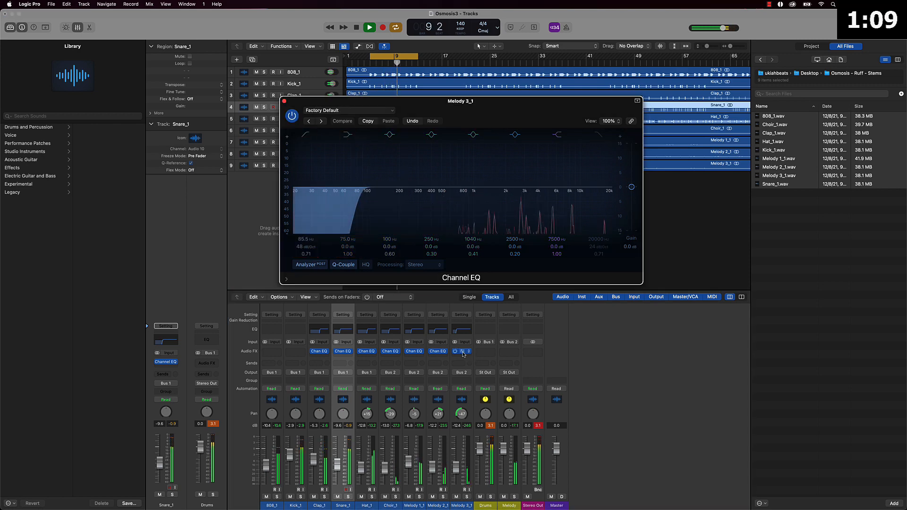
left_click_drag(360, 195, 461, 195)
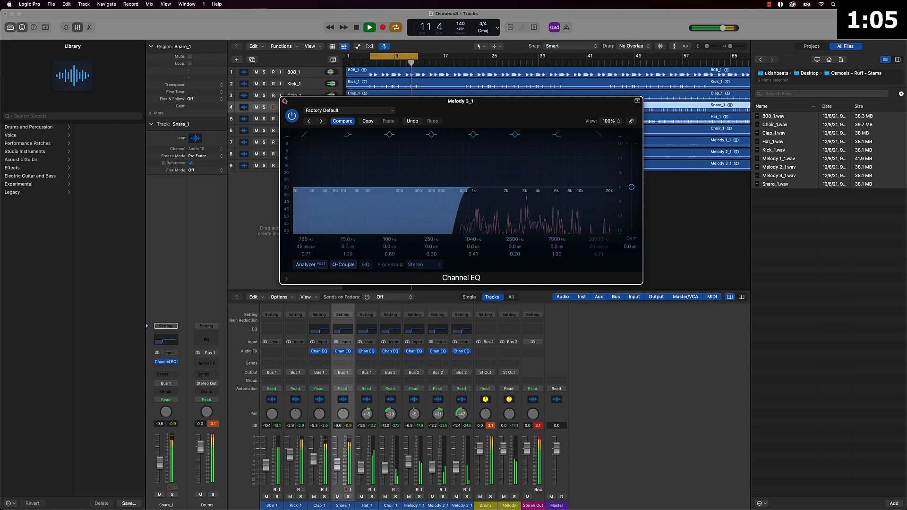
left_click(284, 101)
left_click(284, 102)
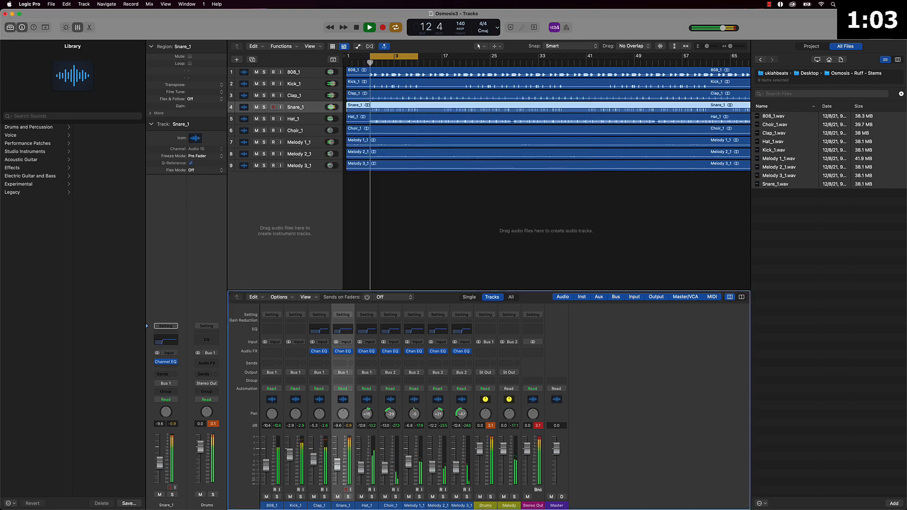
key("space")
left_click(502, 227)
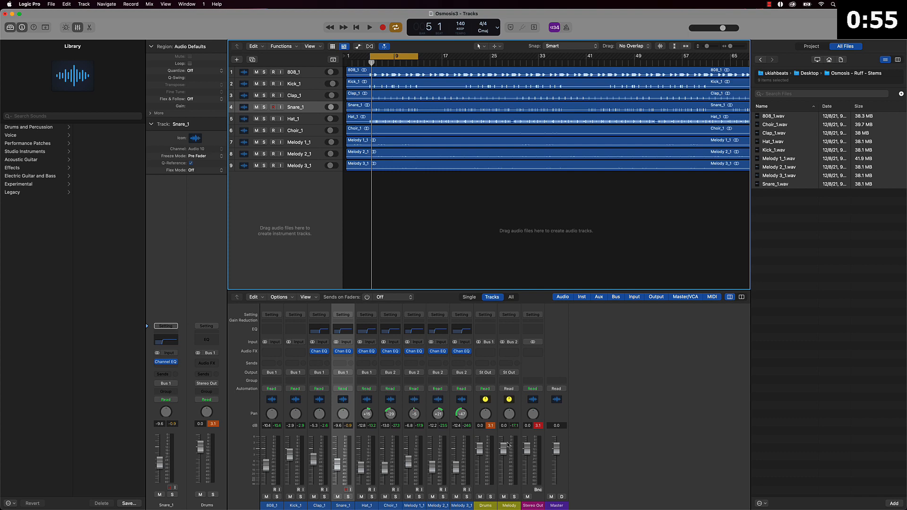
- Clear the peak levels and lower the Drums and Melody bus faders together to -2.0 dB
left_click(491, 426)
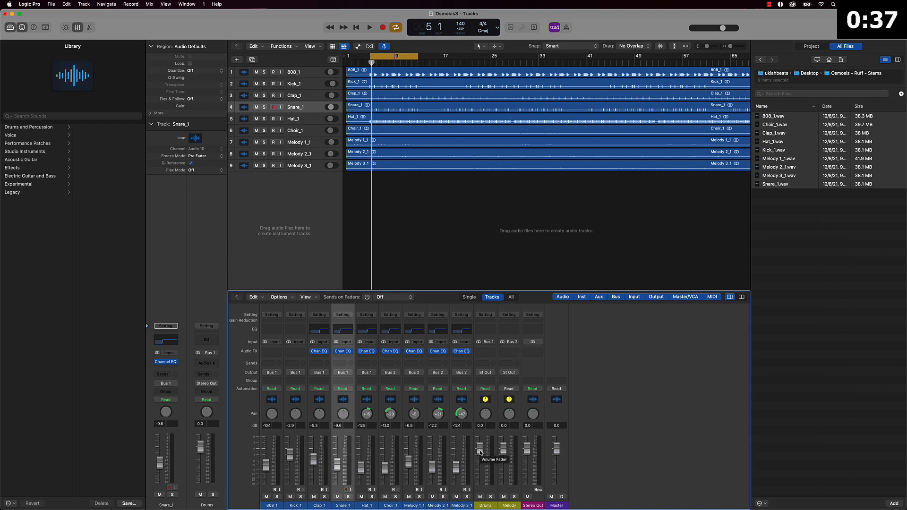
left_click_drag(509, 486, 485, 486)
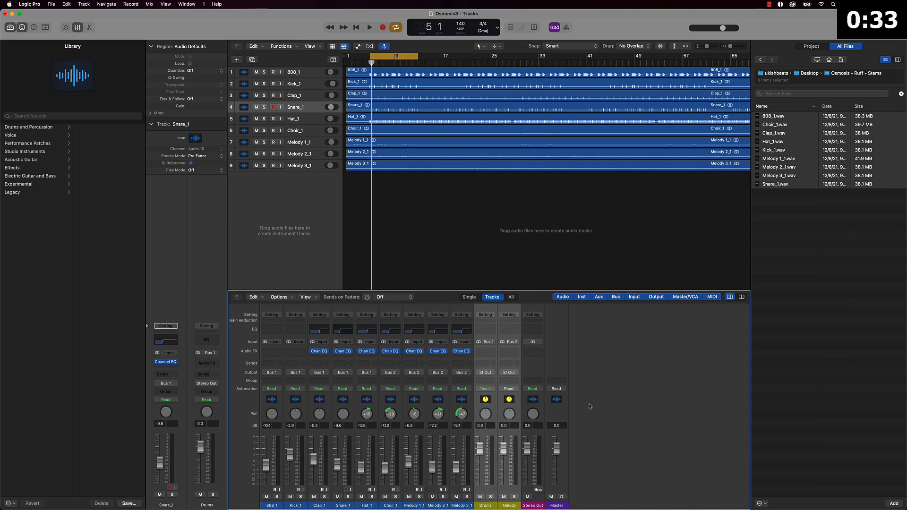
key("space")
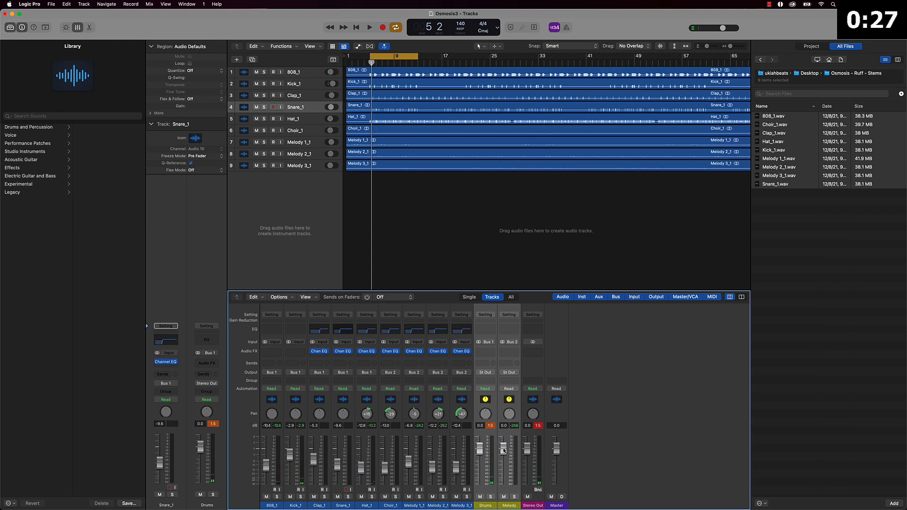
left_click_drag(504, 450, 505, 454)
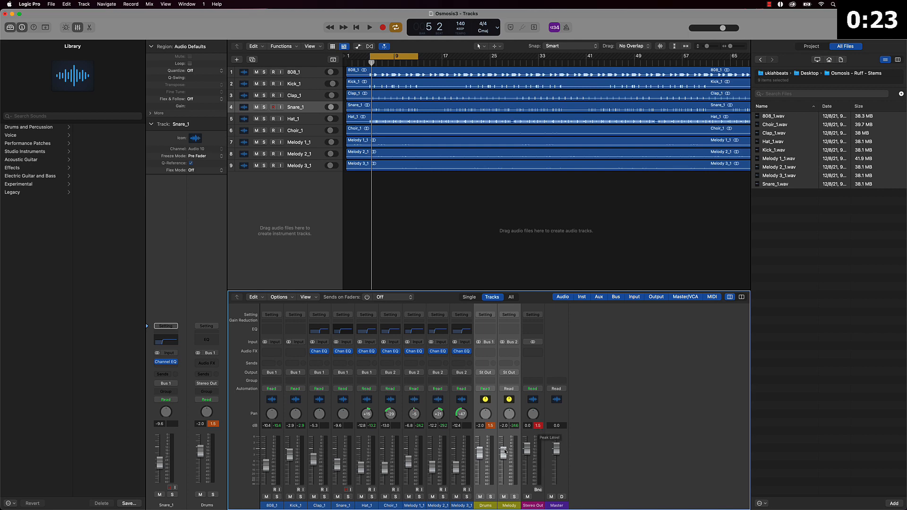
- Try the Drums and Melody bus faders at -1.3 dB with the Stereo Out fader lowered to -3.7 dB during playback
key("space")
left_click_drag(503, 453, 504, 456)
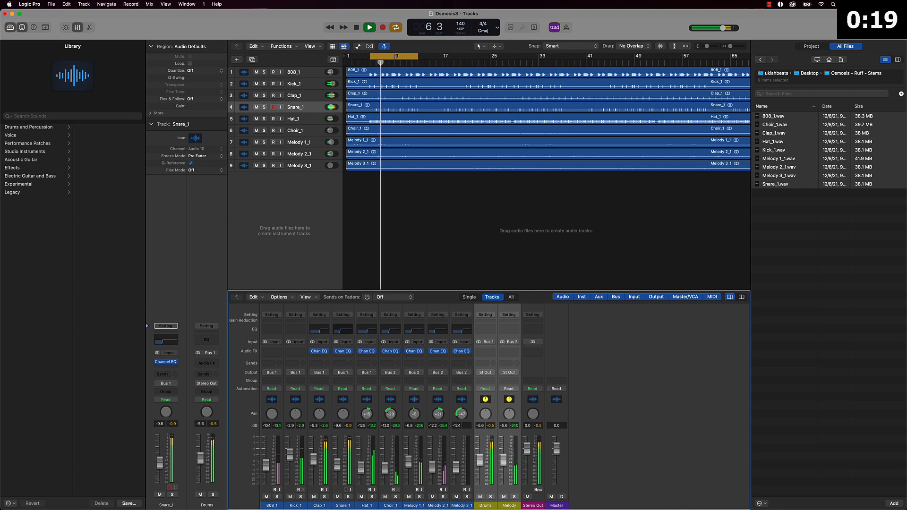
left_click_drag(504, 456, 528, 456)
key("space")
key("space")
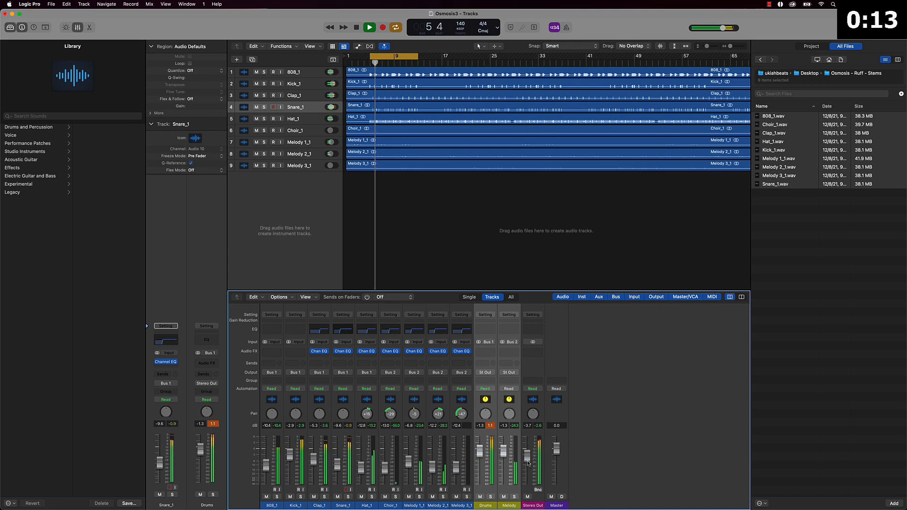
- Reset the Stereo Out fader to 0.0 dB and set the Drums and Melody bus faders to -0.2 dB
key("space")
left_click(525, 459, "alt")
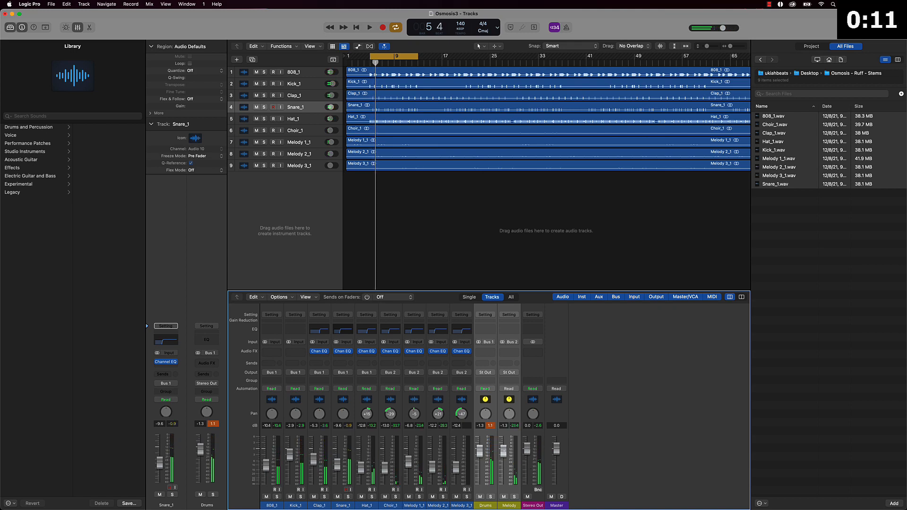
left_click_drag(503, 451, 504, 449)
left_click(492, 427)
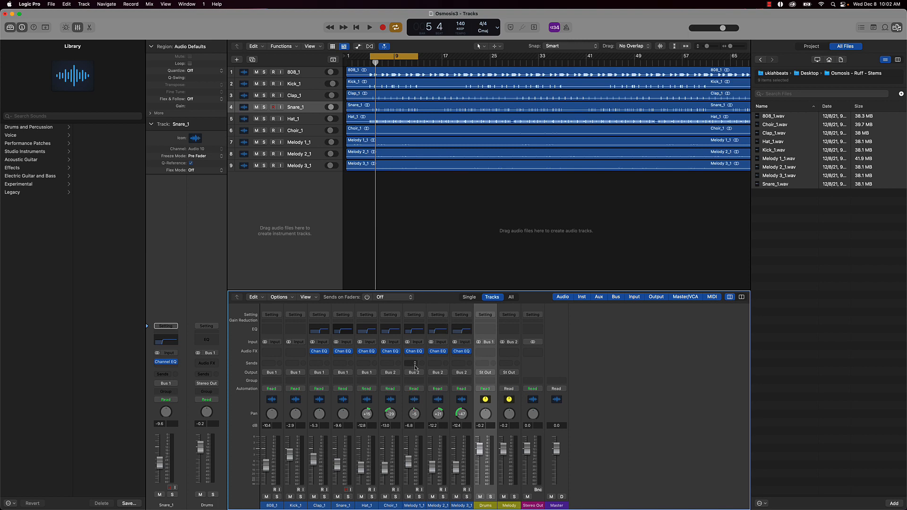
- Add a Bus 3 send to the Melody 1 channel and rename the new aux channel Reverb
left_click(415, 363)
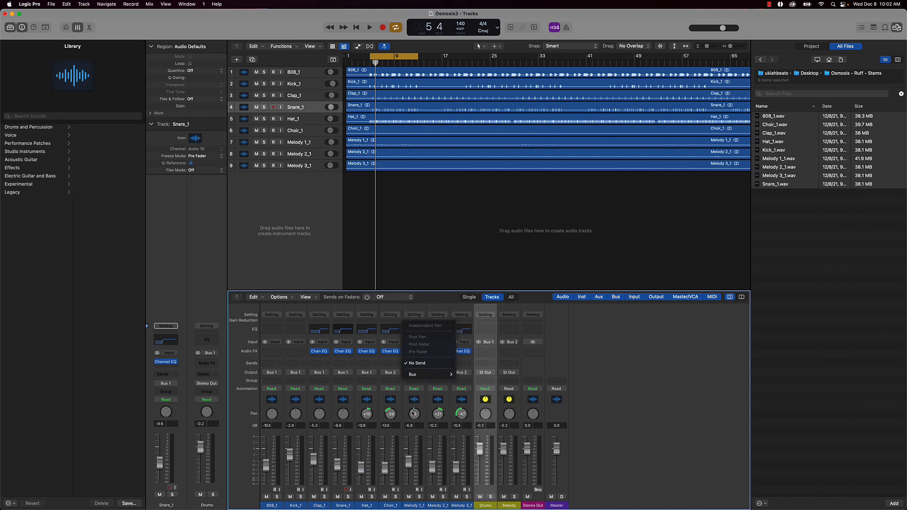
mouse_move(425, 378)
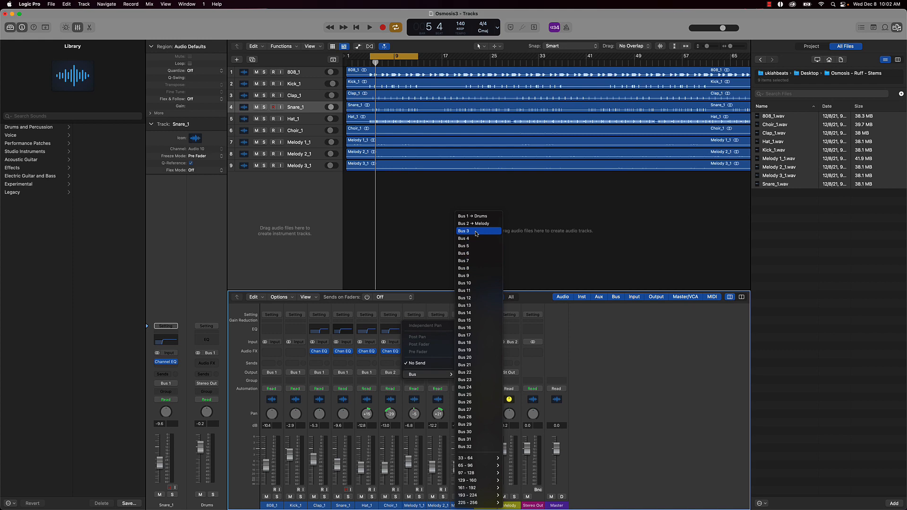
left_click(476, 233)
double_click(531, 504)
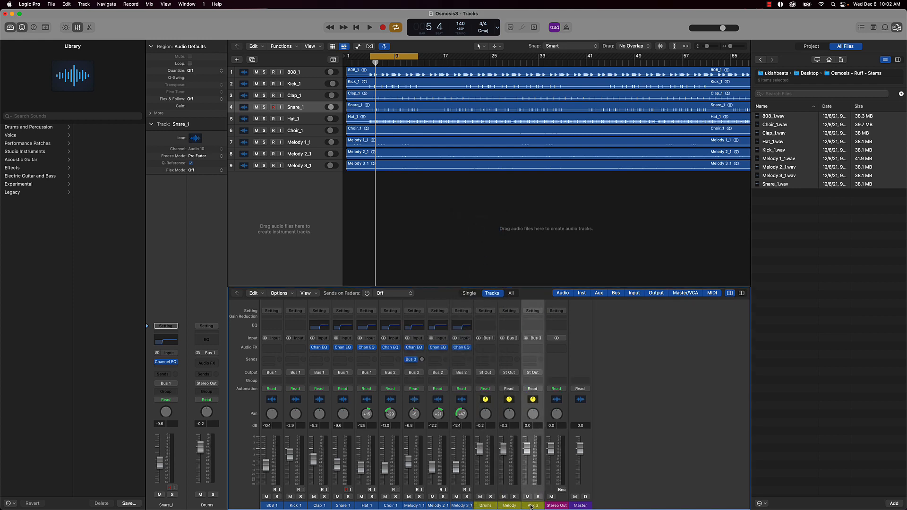
type("Reverb")
key("Return")
left_click(535, 326)
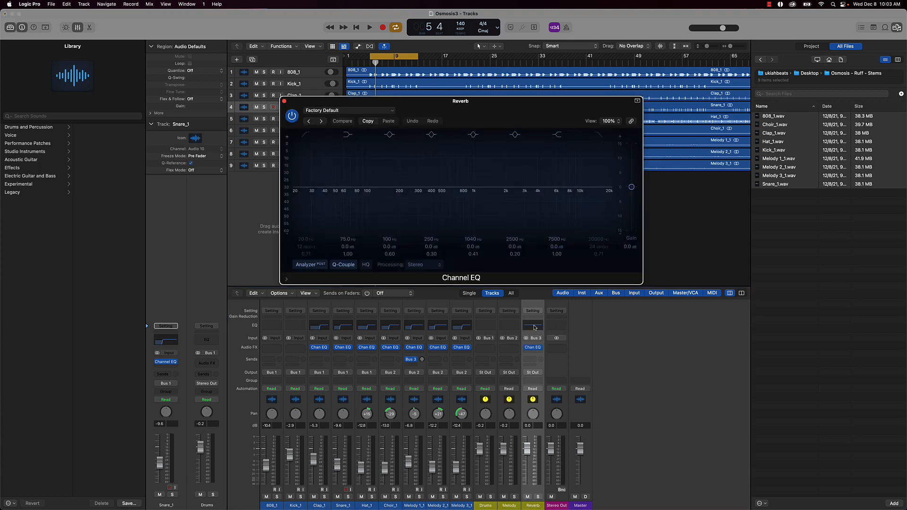
left_click(541, 348)
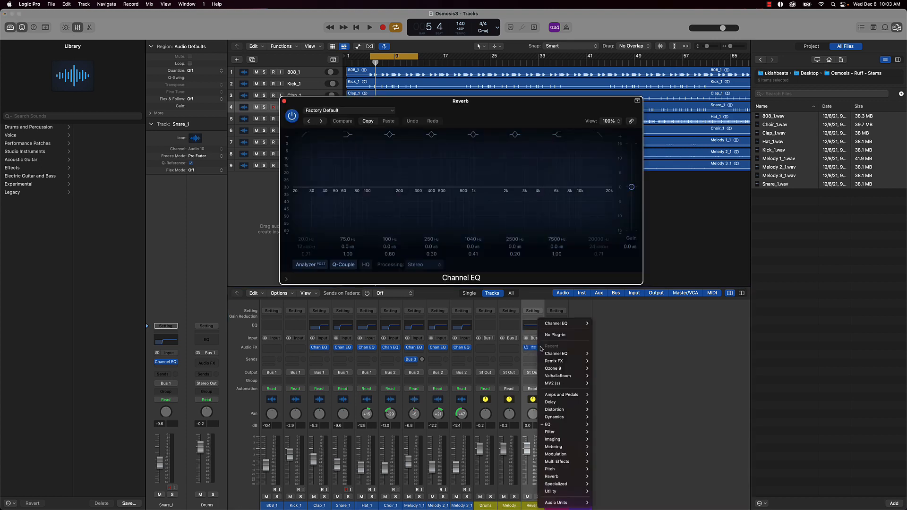
left_click(555, 334)
- Insert the stereo ValhallaRoom plug-in on the Reverb channel with a 4.5 ms predelay and 2.16 s decay
left_click(533, 347)
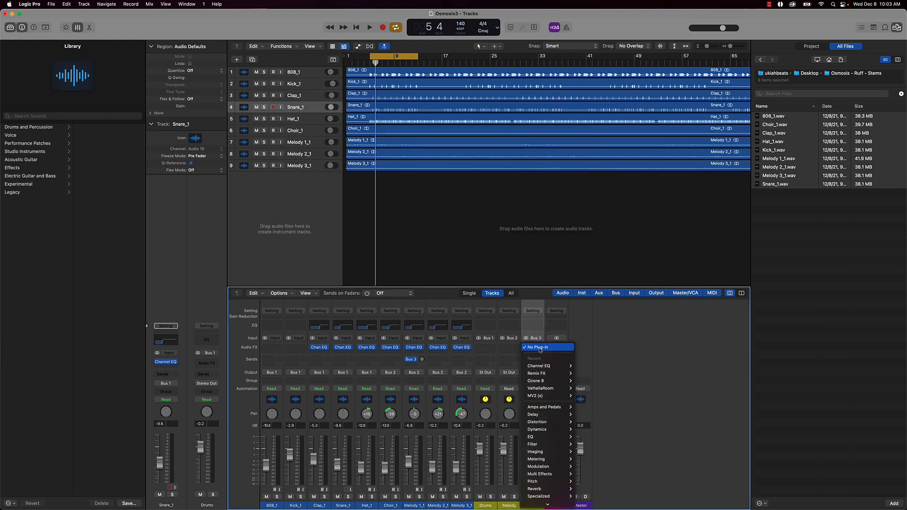
mouse_move(543, 503)
mouse_move(591, 488)
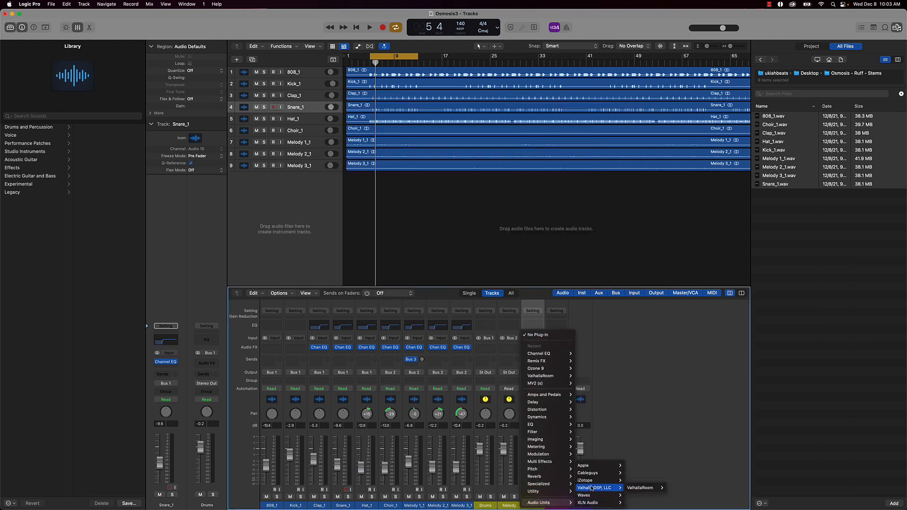
mouse_move(643, 488)
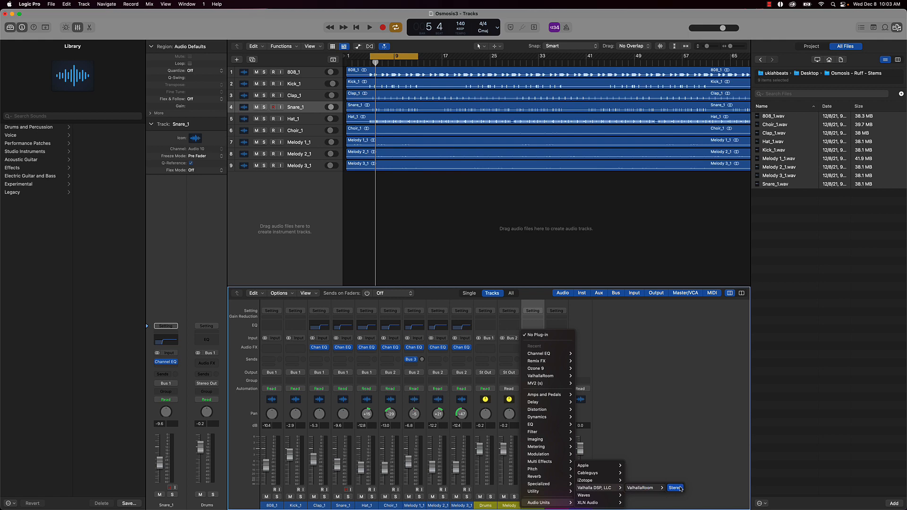
left_click(675, 488)
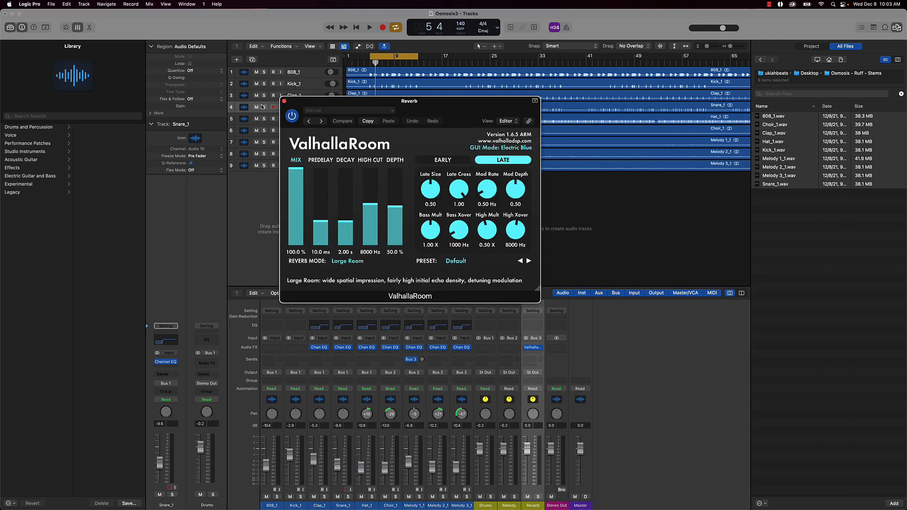
left_click_drag(321, 222, 343, 222)
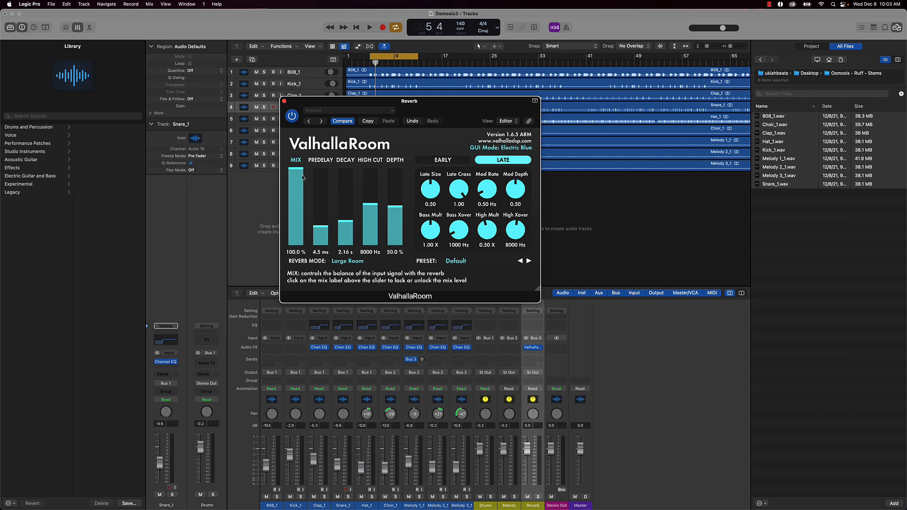
left_click(285, 102)
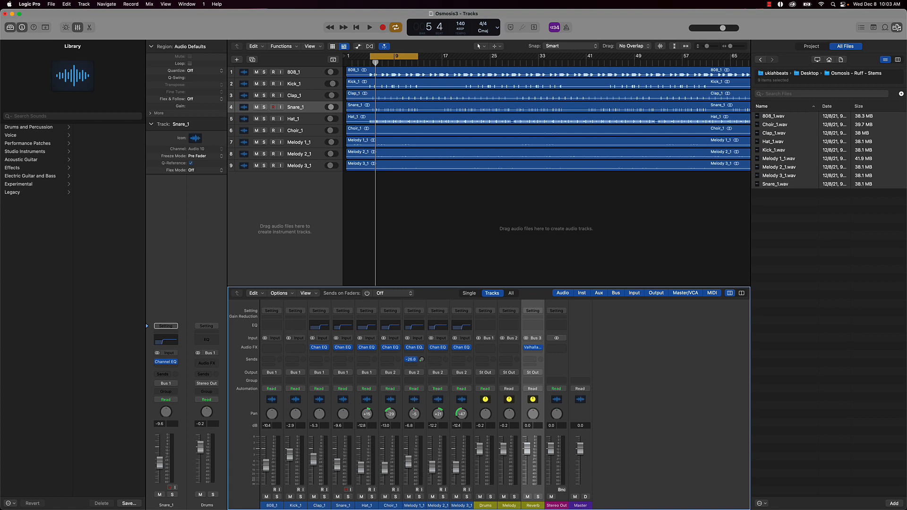
- Mute Melody 3 and Melody 2 during playback and adjust Melody 1's send level to the Reverb bus
key("space")
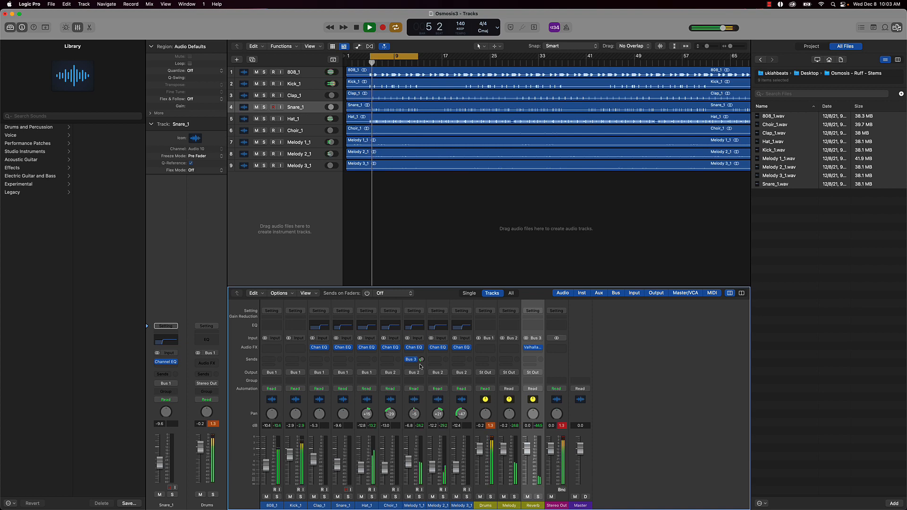
left_click(457, 496)
left_click(432, 496)
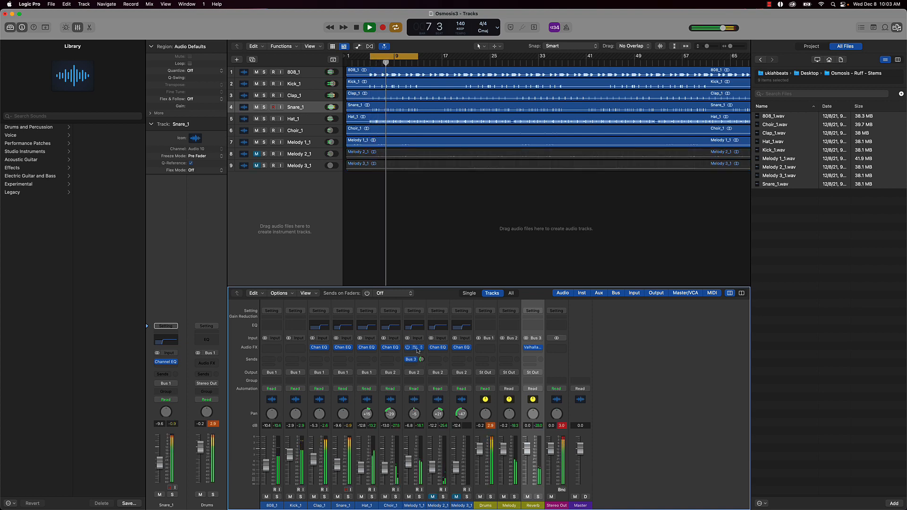
left_click_drag(422, 359, 422, 361)
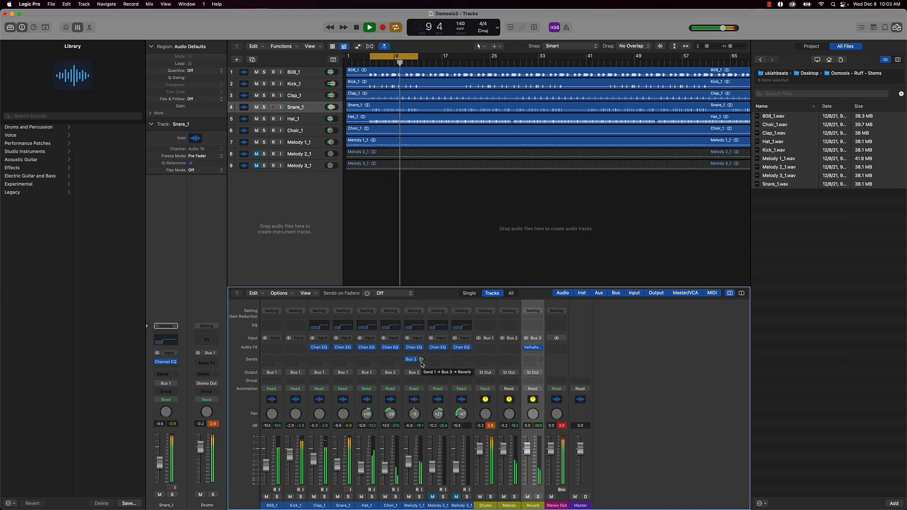
- Unmute Melody 2 and mute Melody 1, and add a Bus 3 Reverb send to Melody 2 with its fader at -8.2 dB
left_click(433, 497)
left_click(408, 497)
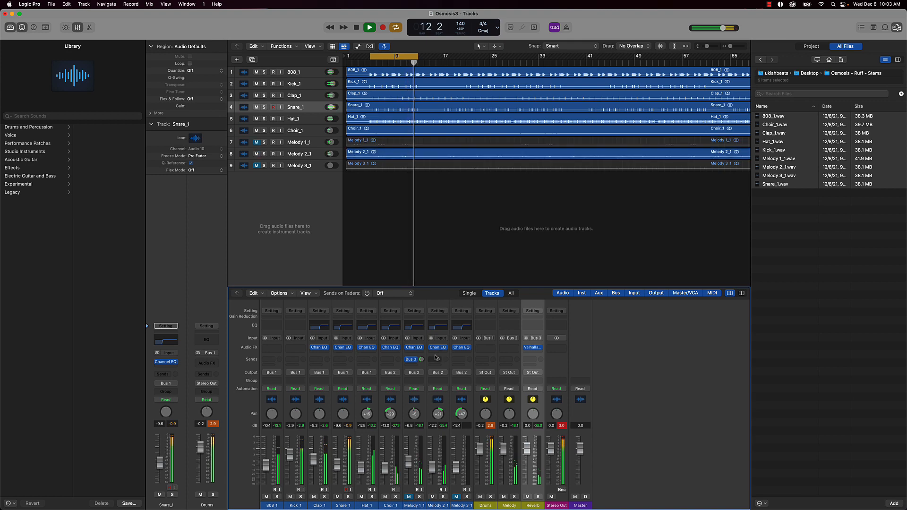
left_click(445, 361)
left_click(444, 361)
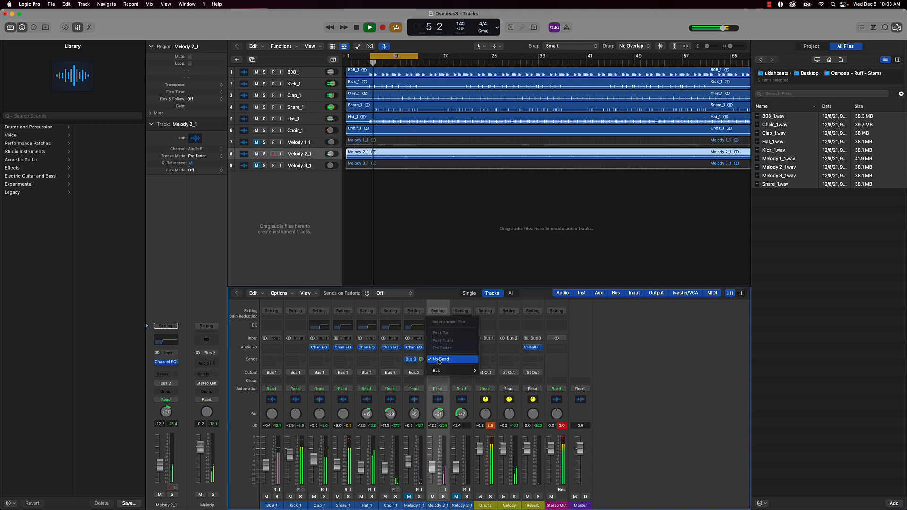
mouse_move(453, 370)
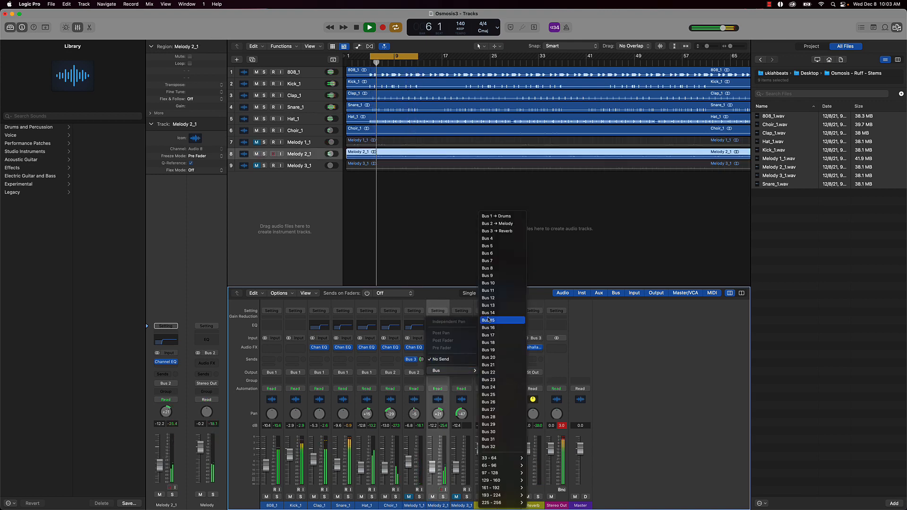
left_click(502, 231)
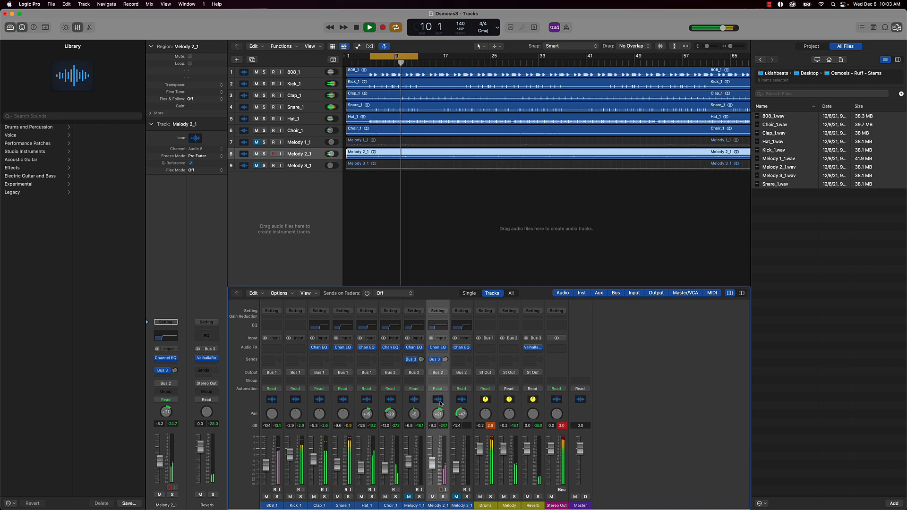
- Mute Melody 2, stop playback and set Melody 2's Bus 3 send level to -15.8 dB
left_click(432, 497)
key("space")
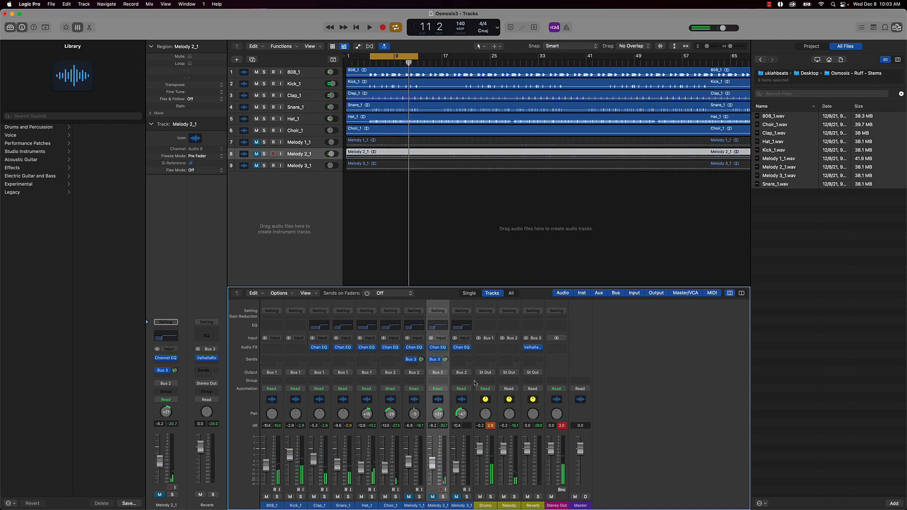
left_click_drag(445, 360, 447, 365)
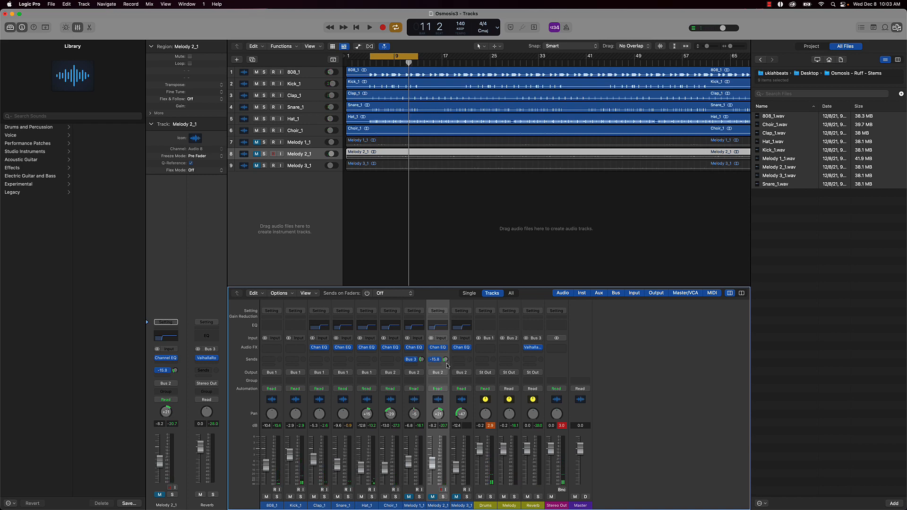
- Unmute Melody 3 and add a send to the Bus 3 Reverb on its channel
left_click(457, 497)
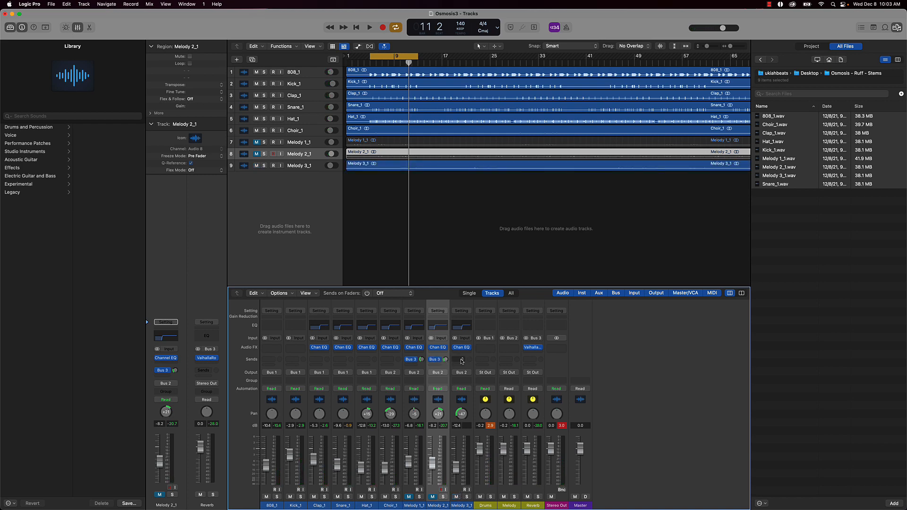
left_click(460, 359)
mouse_move(475, 370)
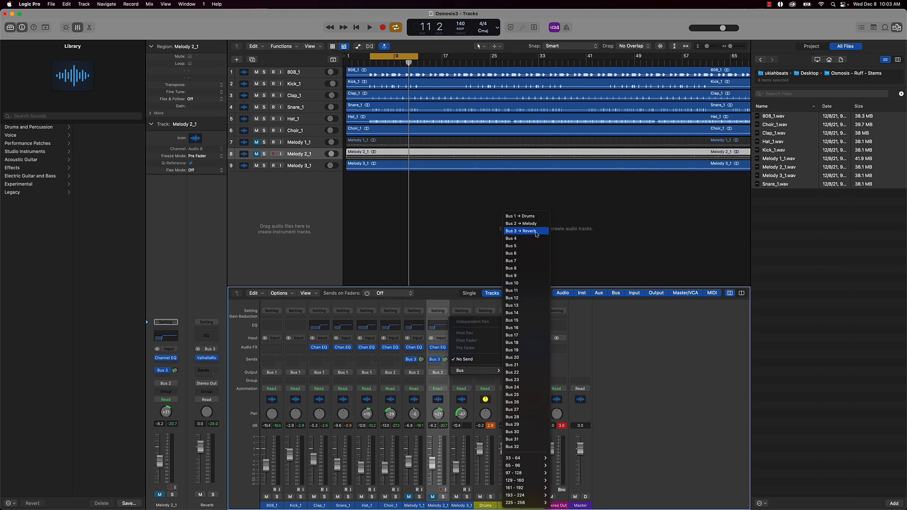
left_click(520, 232)
- Move the cycle start to bar 9, raise Melody 3's Reverb send level during playback, and mute Melody 3
key("space")
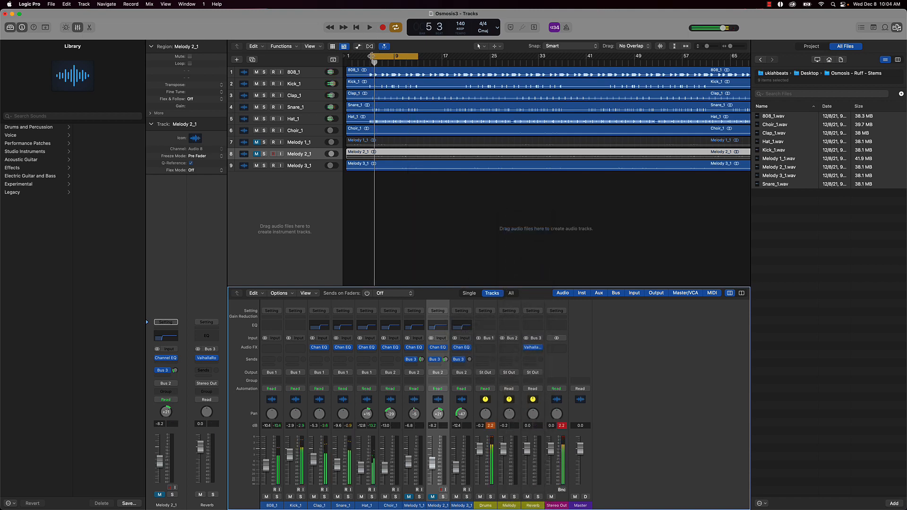
left_click_drag(372, 56, 396, 58)
key("space")
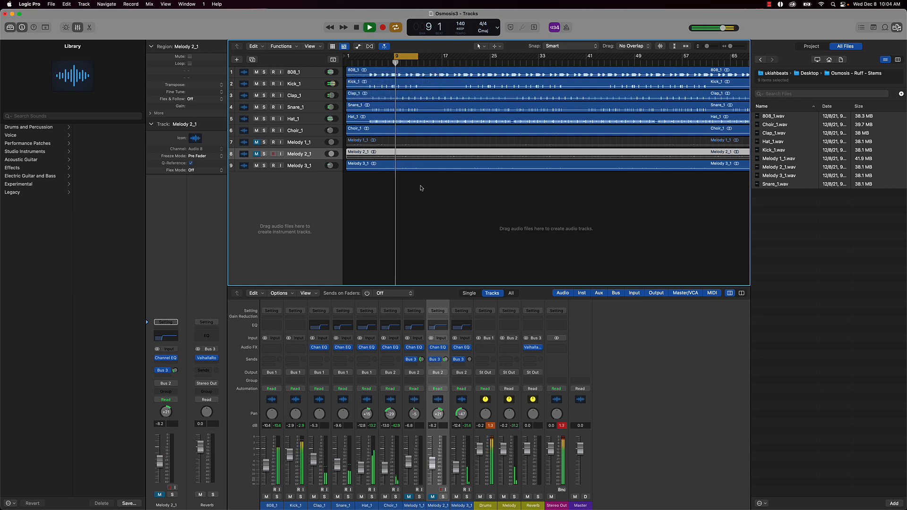
left_click_drag(470, 360, 469, 354)
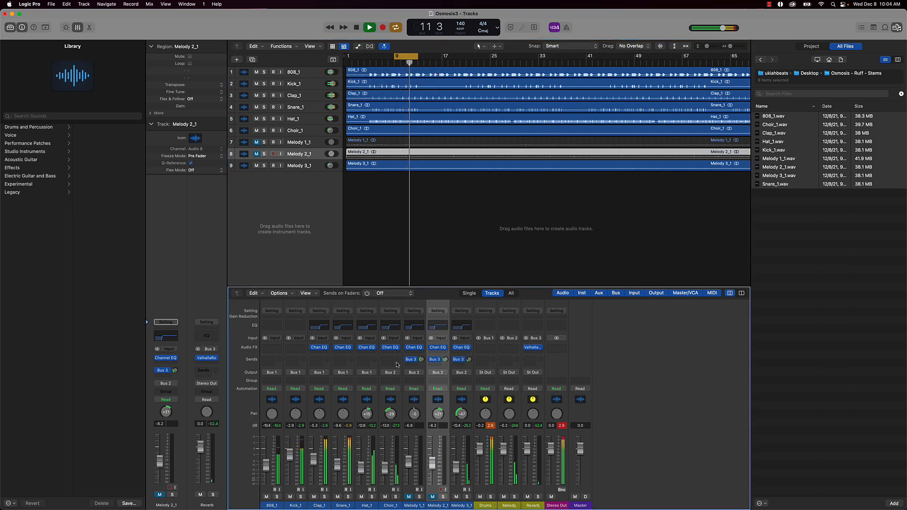
key("space")
left_click(457, 497)
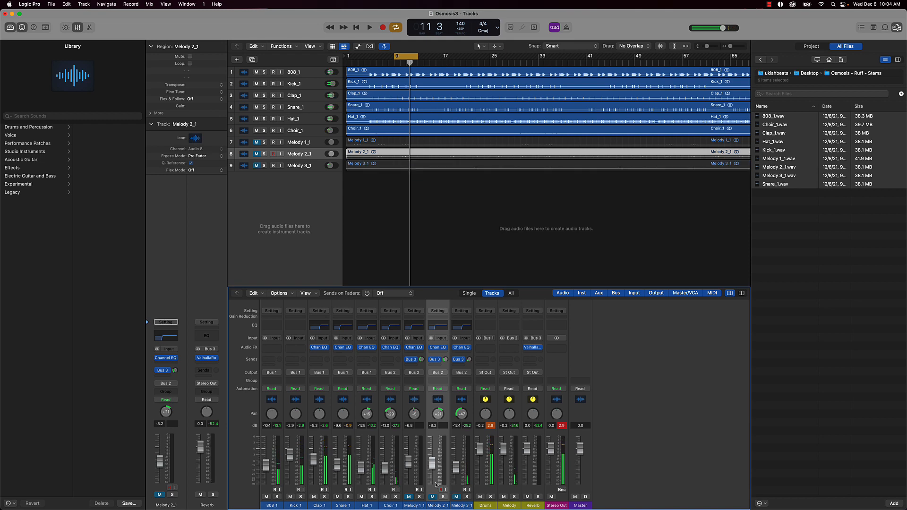
- Add a Bus 3 Reverb send to the Choir channel, raise its level and audition it in playback
left_click(393, 359)
left_click(393, 360)
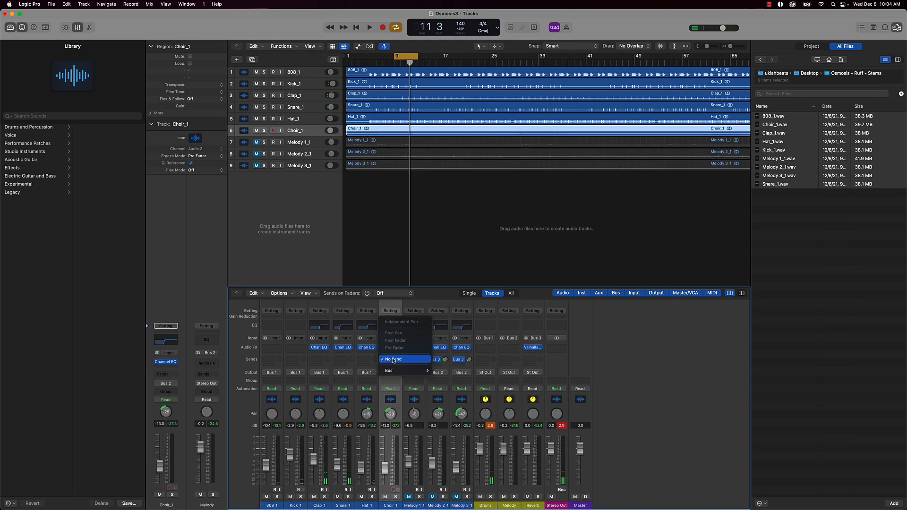
mouse_move(406, 370)
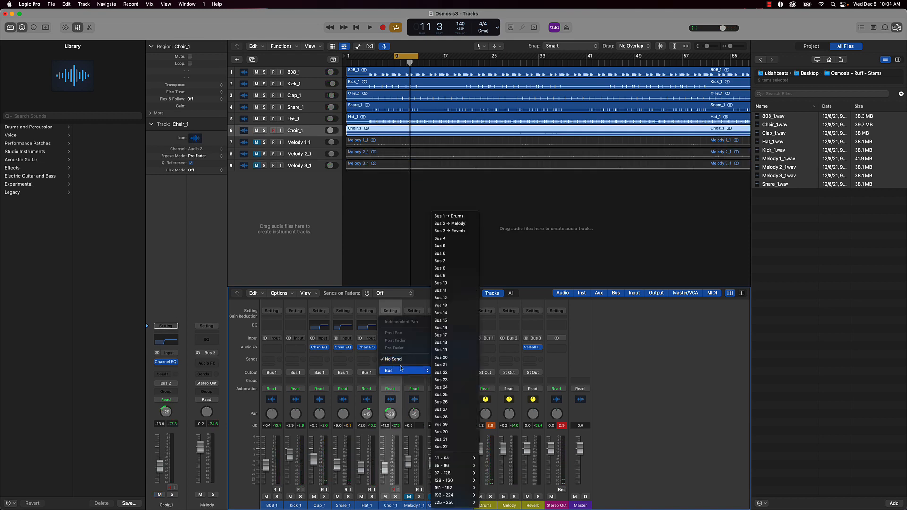
left_click(457, 231)
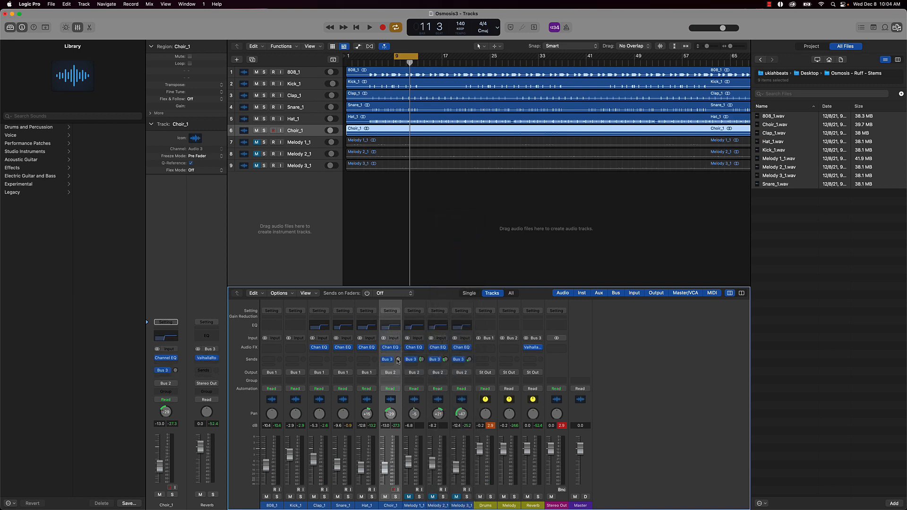
left_click(397, 361)
key("space")
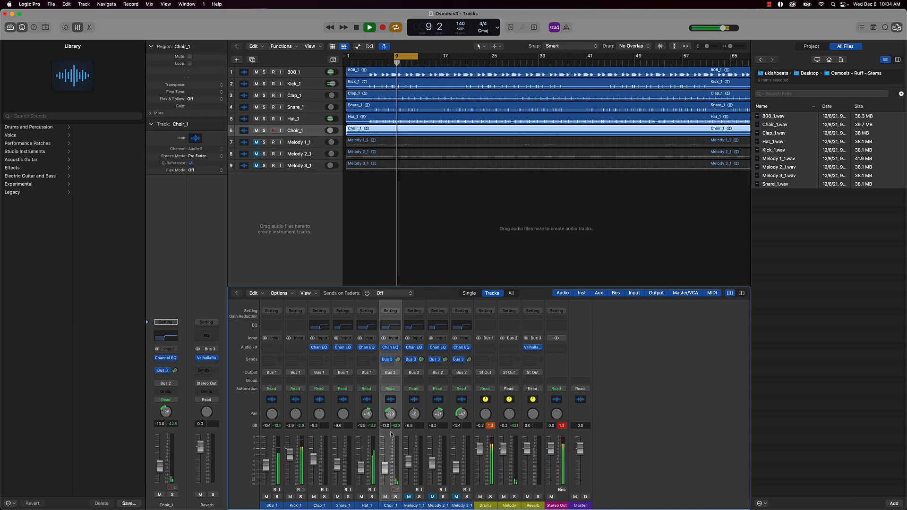
key("space")
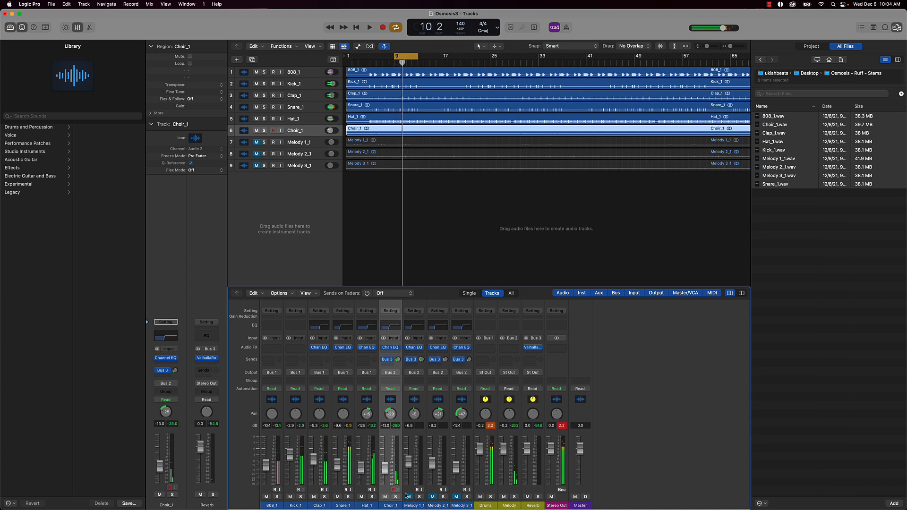
- Unmute Melody 1, Melody 2 and Melody 3, deselect the regions and clear the mixer's peak level readings
left_click(409, 497)
left_click(433, 497)
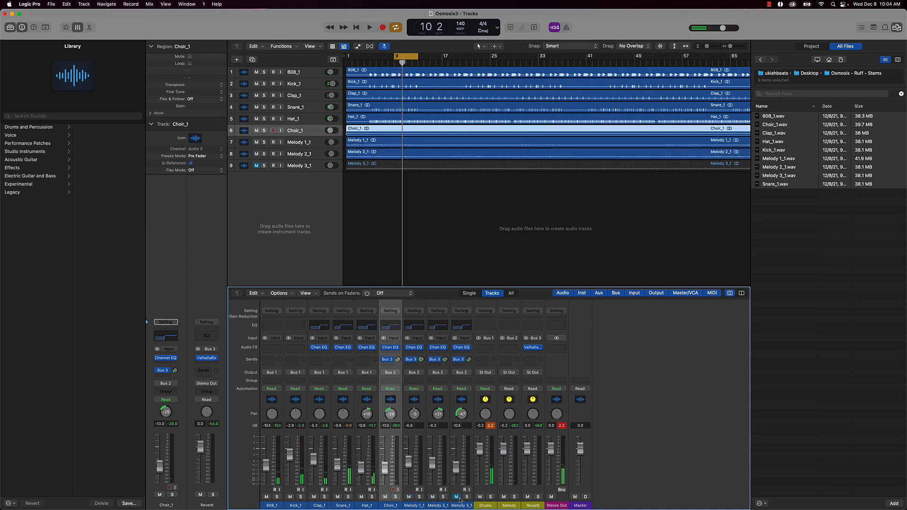
left_click(456, 497)
left_click(469, 225)
left_click(469, 224)
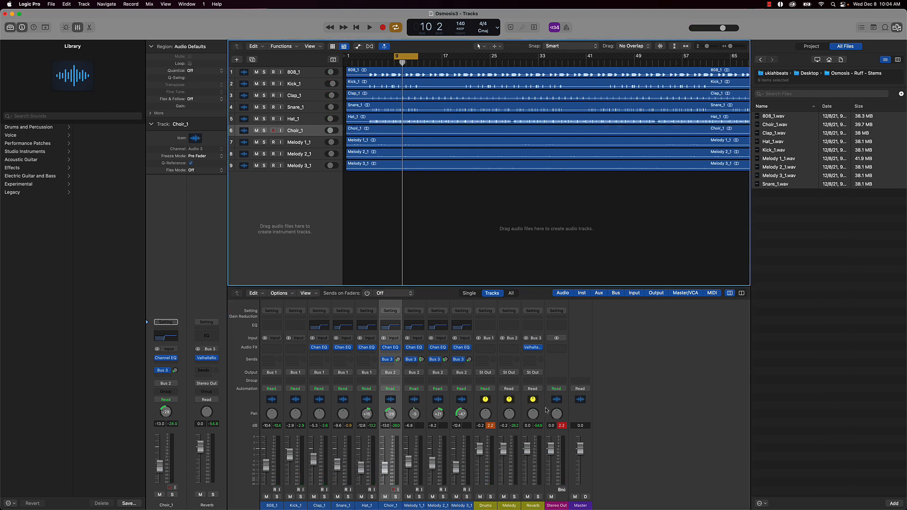
left_click(563, 428)
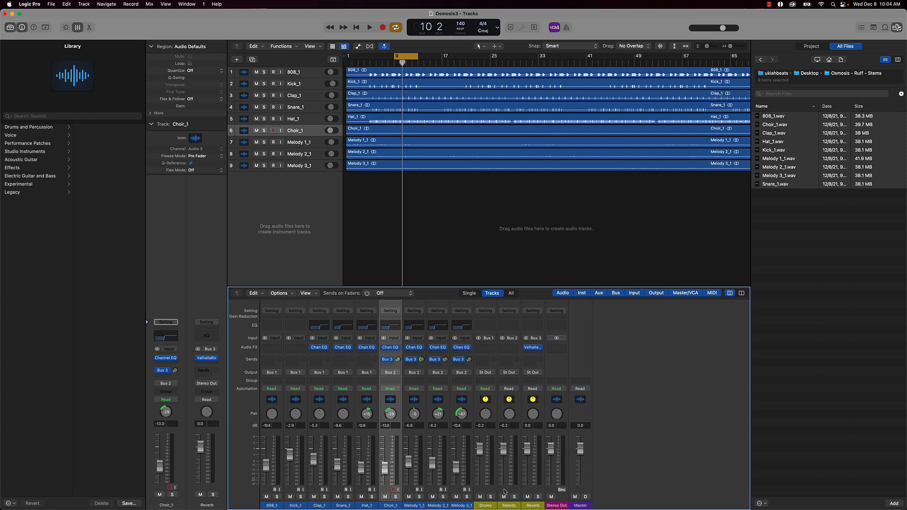
- Lower the Drums and Melody bus faders together to -1.4 dB and clear the channel selection
left_click_drag(509, 507, 484, 507)
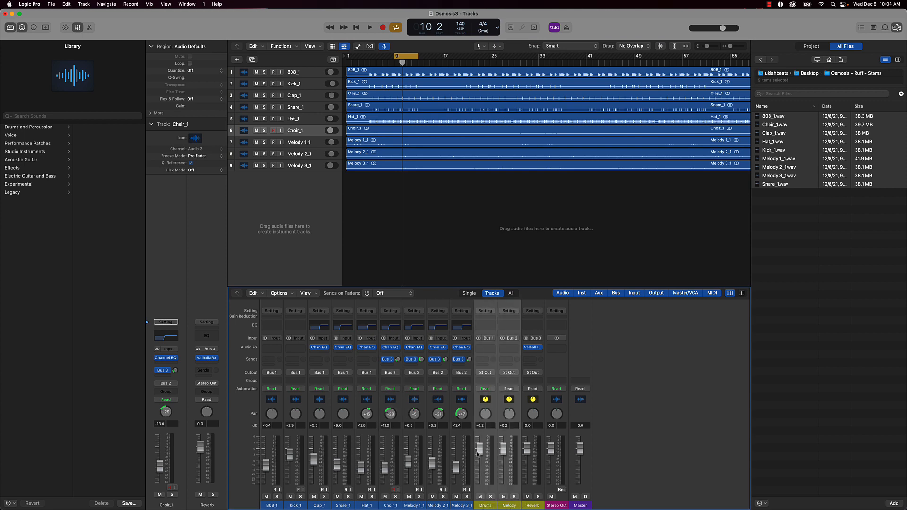
left_click_drag(477, 454, 477, 457)
left_click(620, 363)
left_click(539, 198)
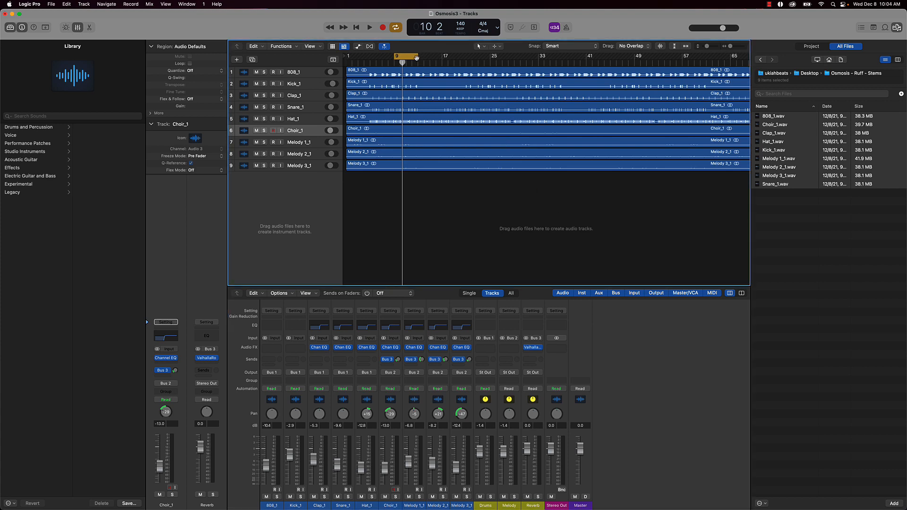
- Turn off cycle mode and move the project end marker to bar 93
left_click(416, 57)
key("super+Left")
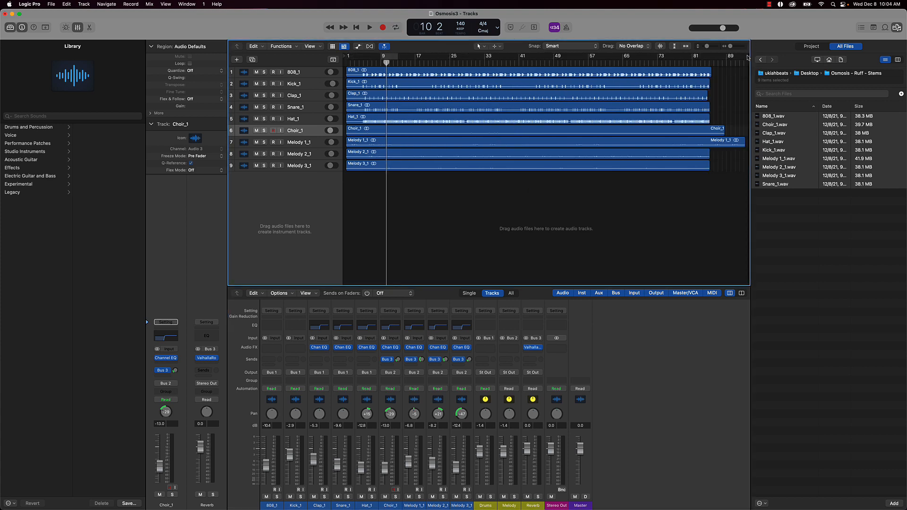
left_click_drag(748, 56, 744, 56)
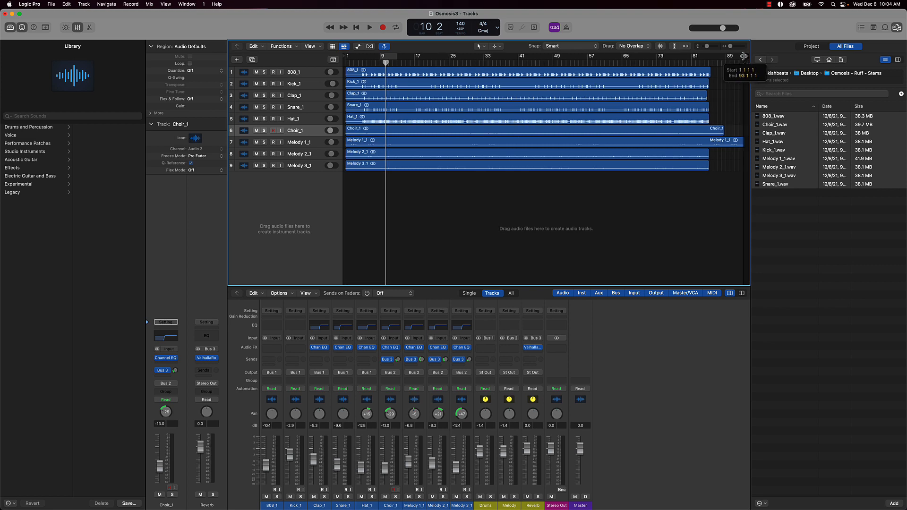